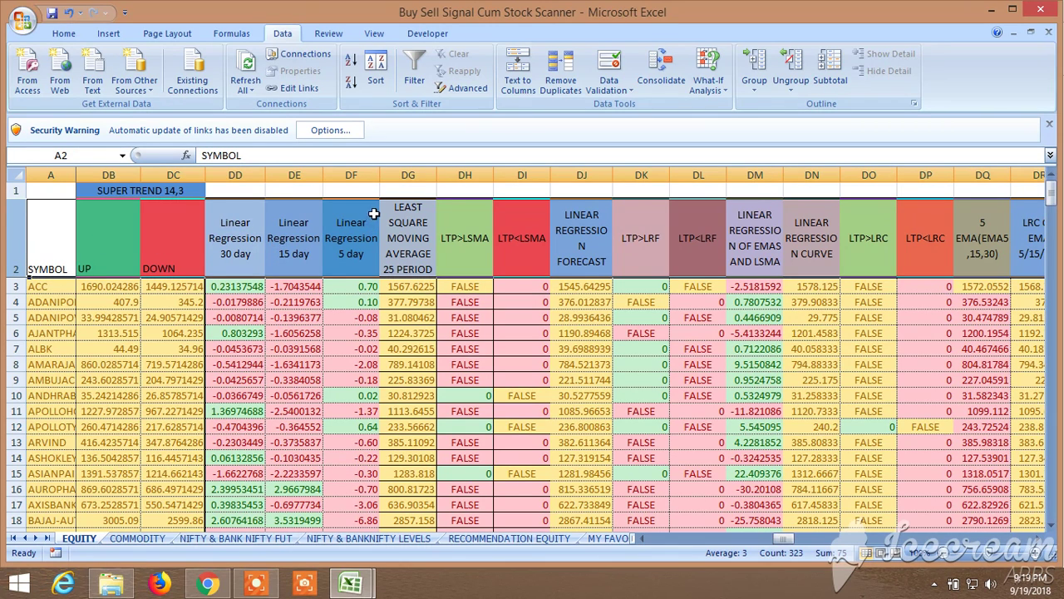
Turn on filtering for the EQUITY sheet's header row and filter the PROBABILITY 3 SELL column to only 0
left_click(414, 74)
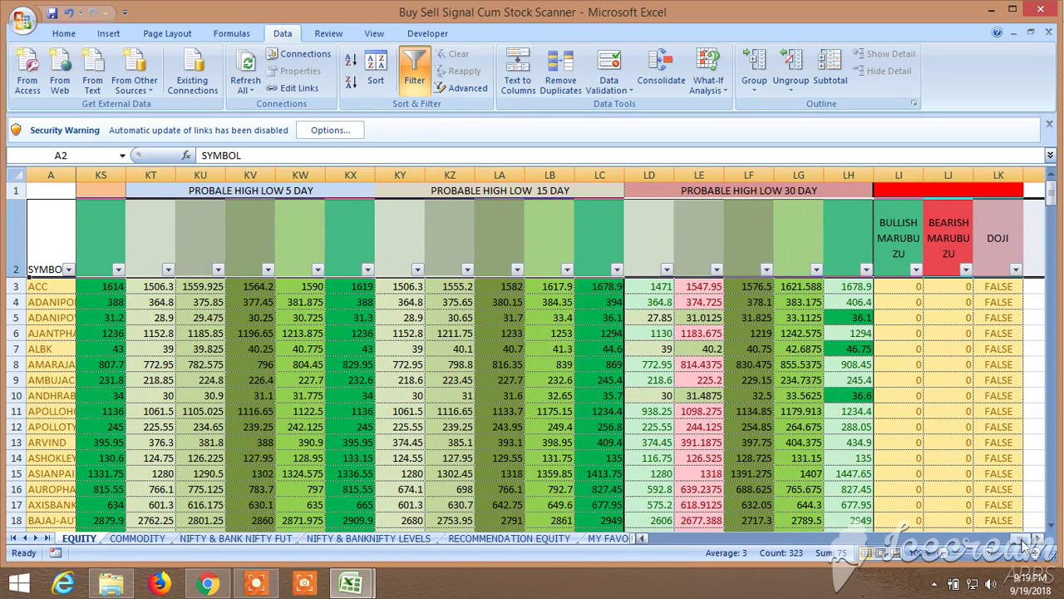
left_click_drag(1021, 542, 992, 546)
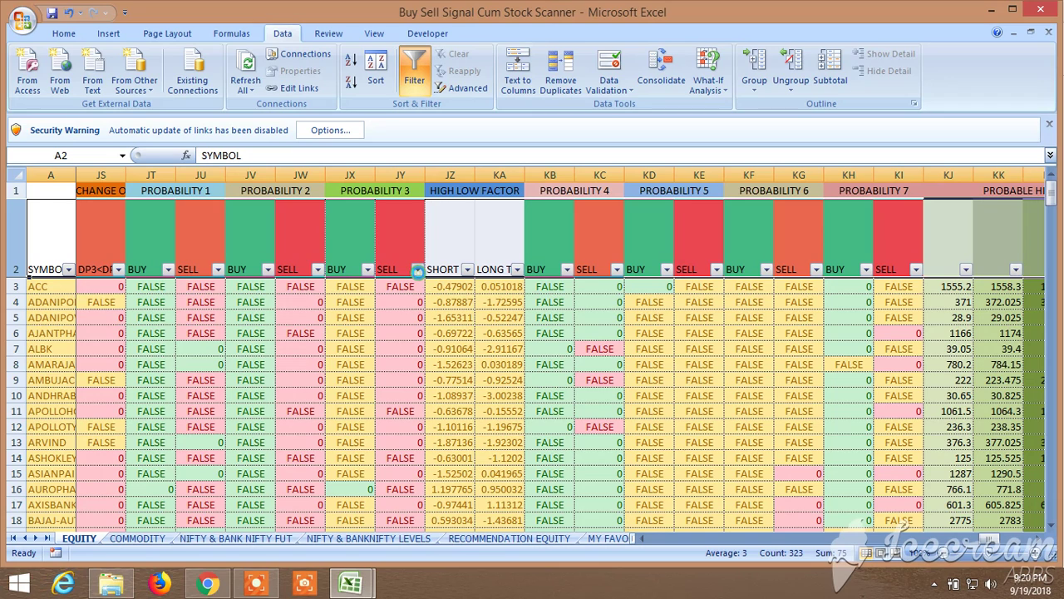
left_click(417, 270)
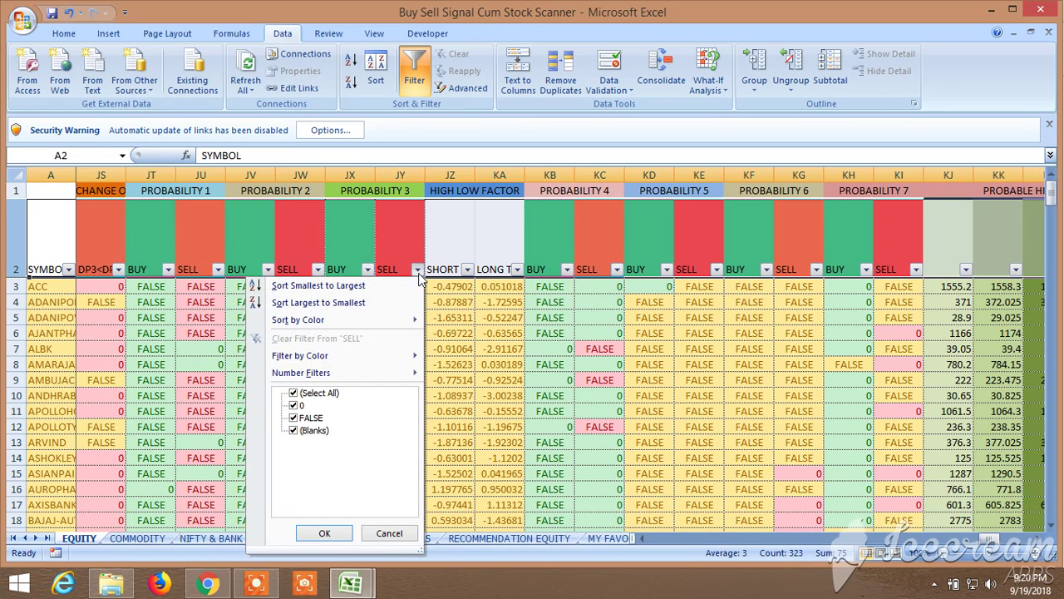
left_click(296, 434)
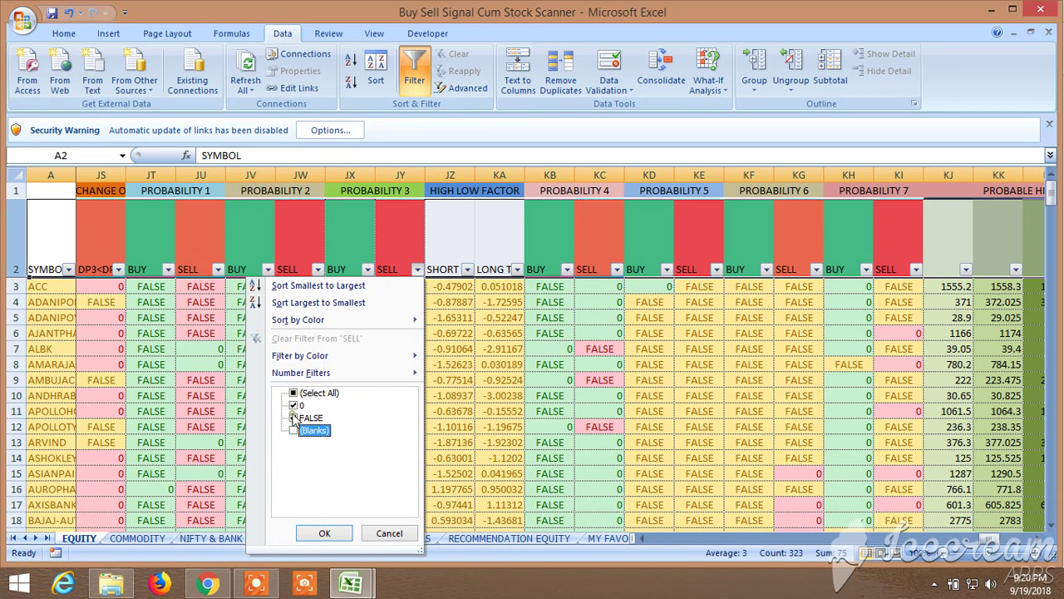
left_click(293, 418)
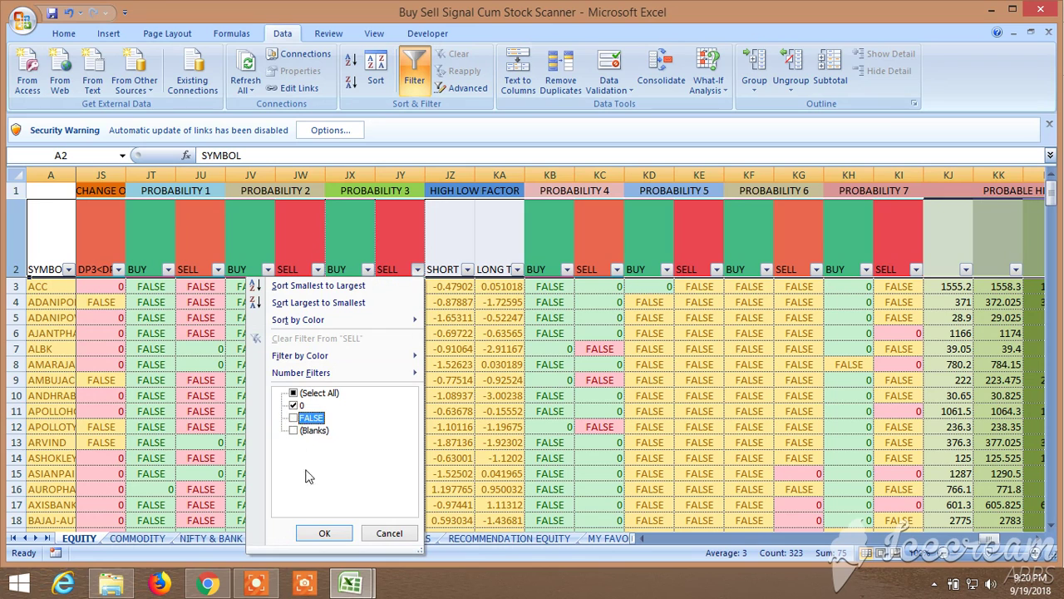
left_click(324, 533)
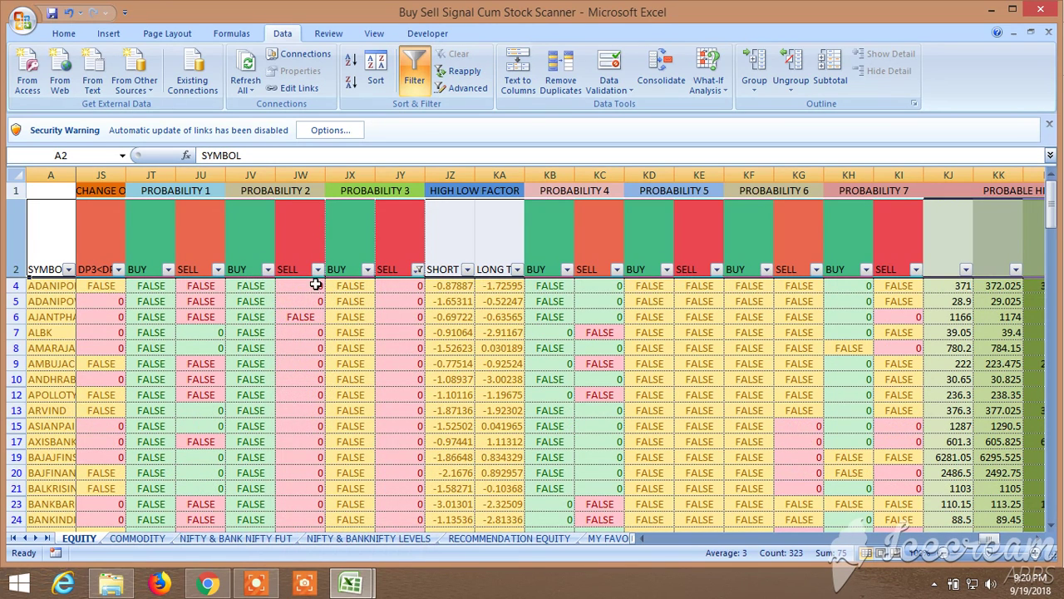
Exclude FALSE from the SELL columns of PROBABILITY 2 and PROBABILITY 1 so each keeps only 0
left_click(315, 269)
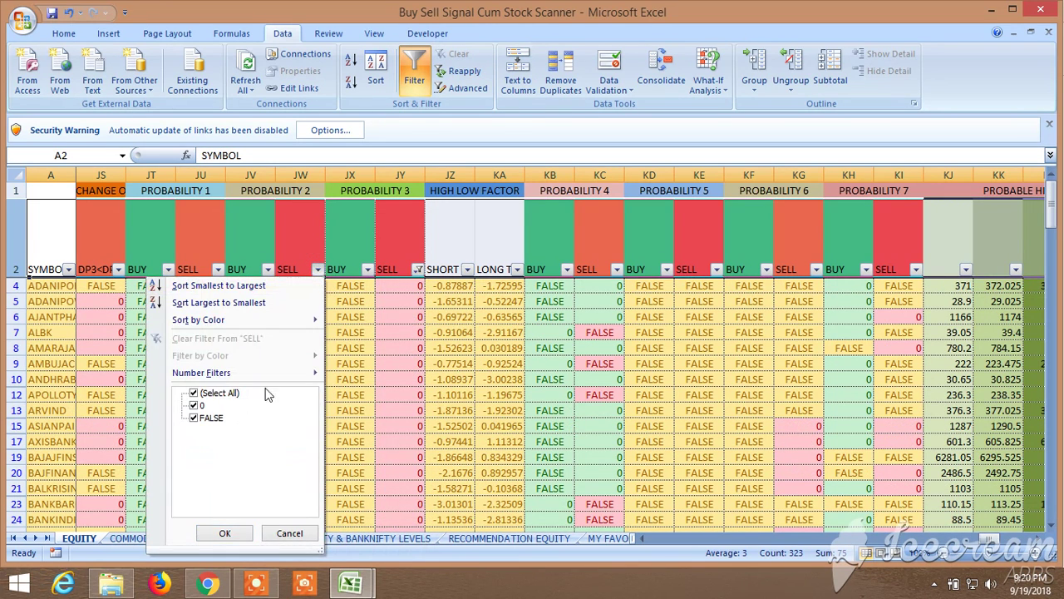
left_click(193, 418)
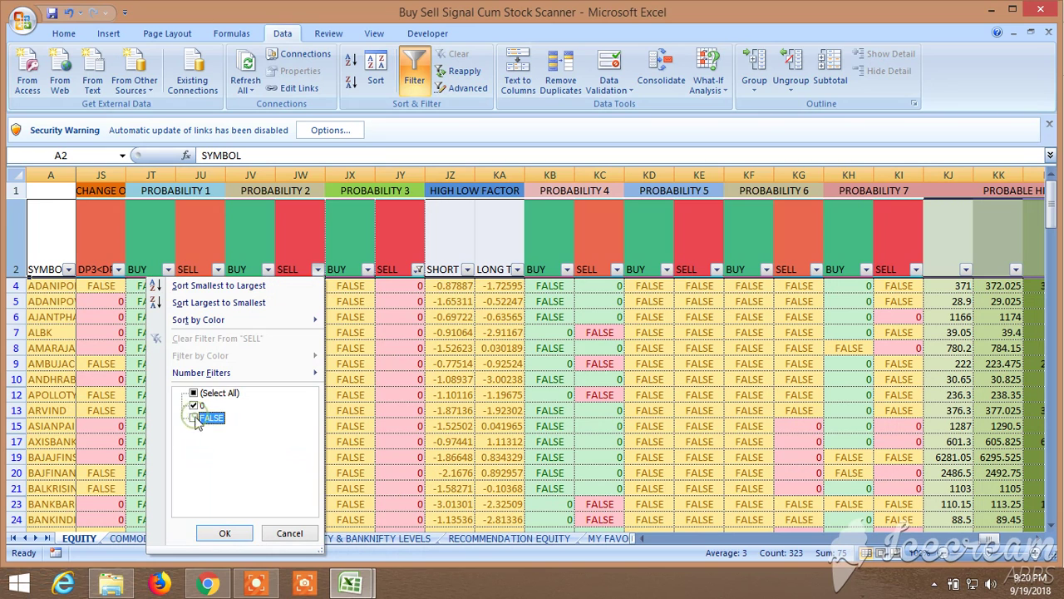
left_click(224, 533)
left_click(218, 269)
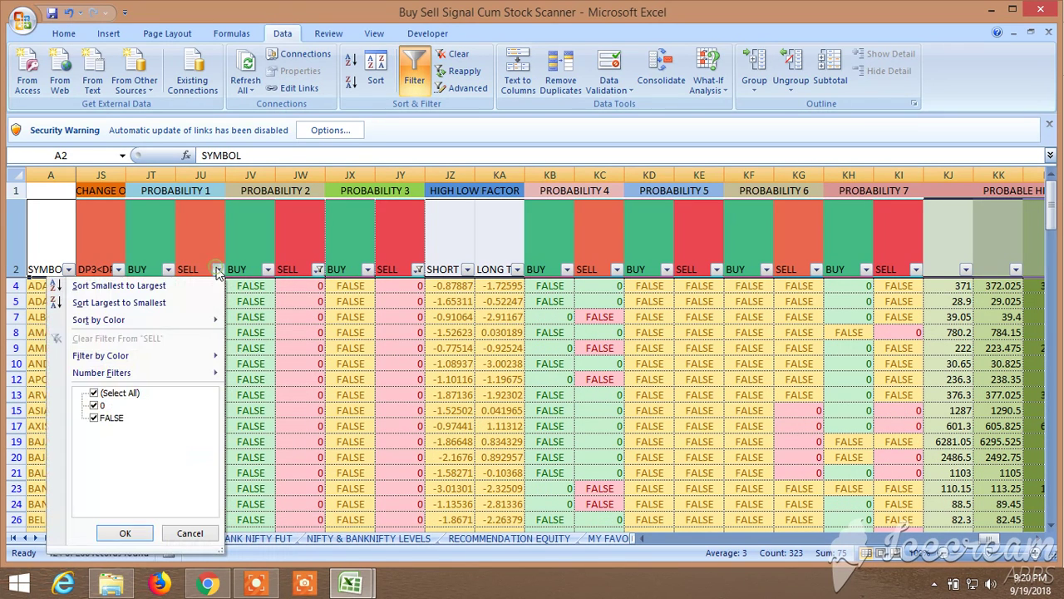
left_click(94, 418)
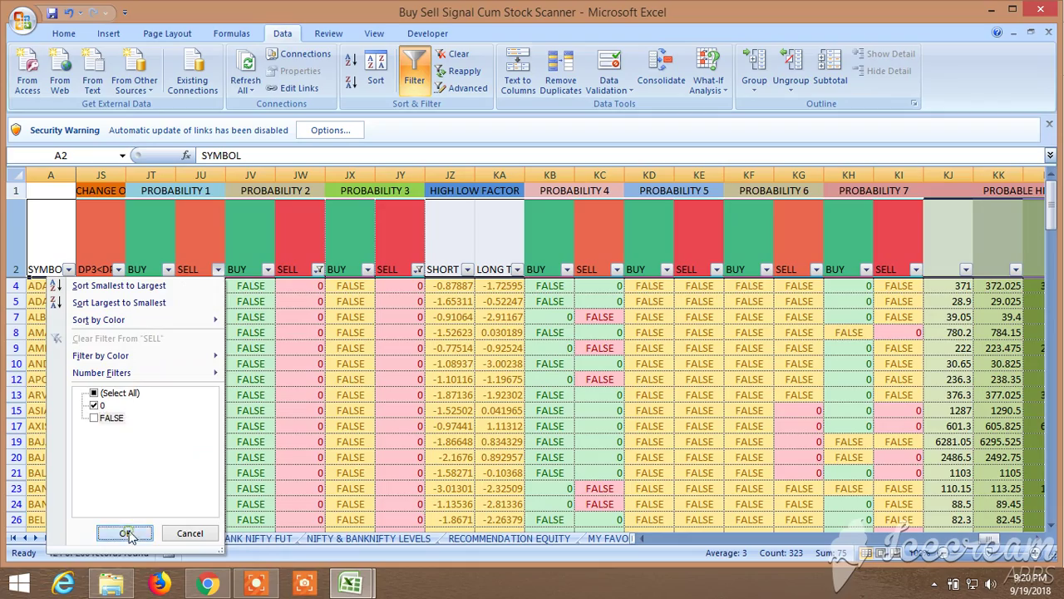
left_click(125, 532)
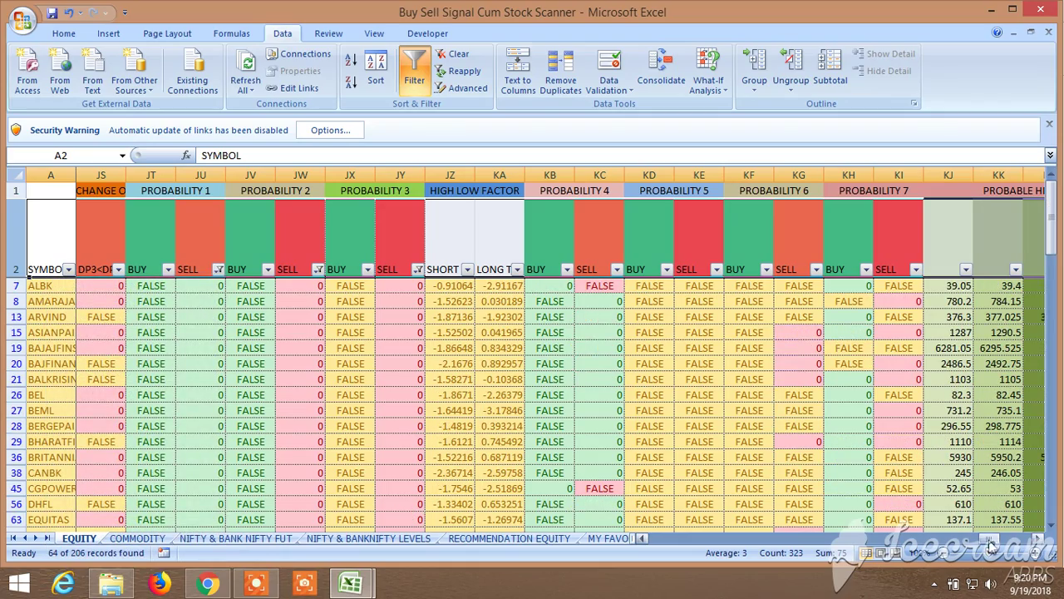
Filter the BEARISH column beside the ICHIMOKU CLOUD group to exclude FALSE and keep TRUE
left_click_drag(990, 538, 811, 580)
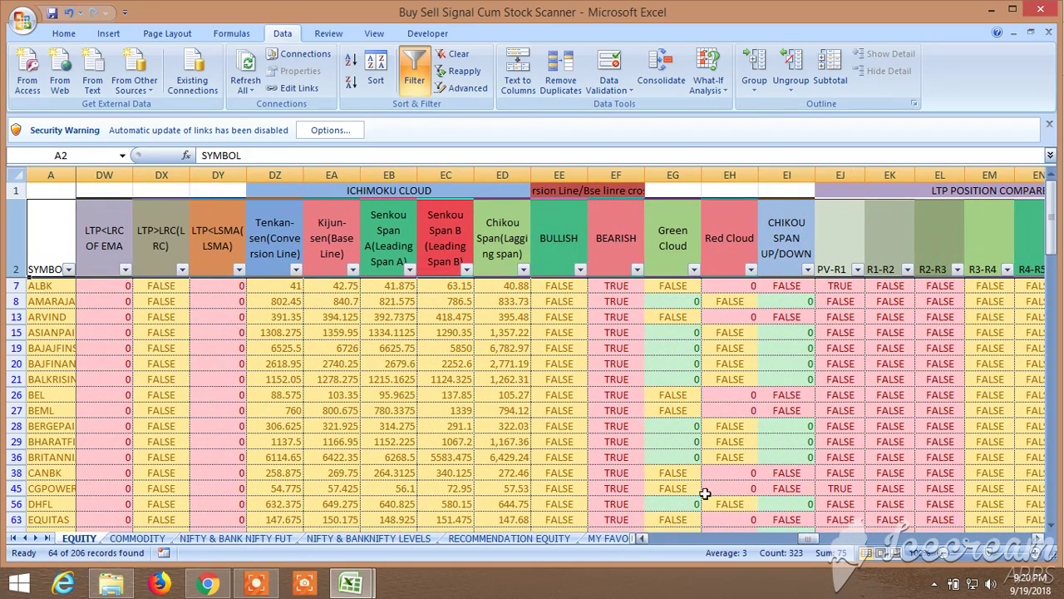
left_click(636, 268)
left_click(514, 405)
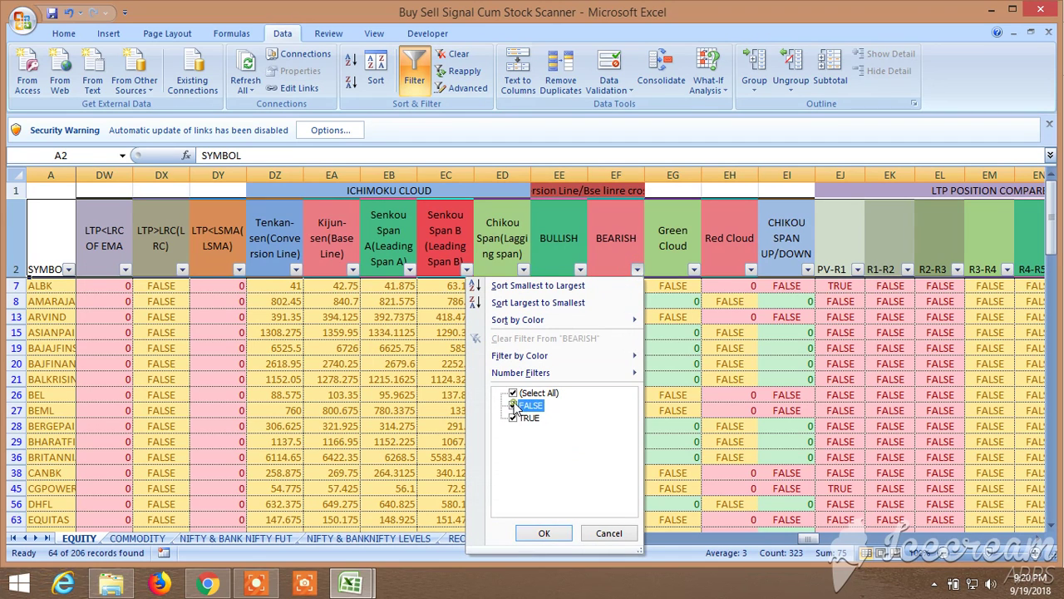
left_click(544, 533)
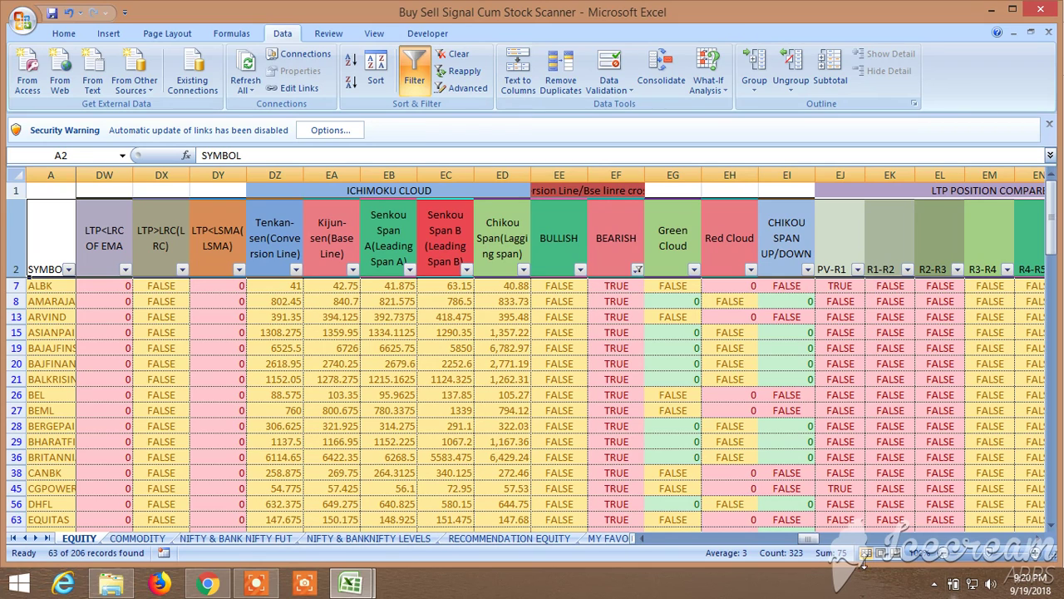
Filter the LTP<LSMA column to only 0 by excluding FALSE
left_click_drag(819, 540, 795, 552)
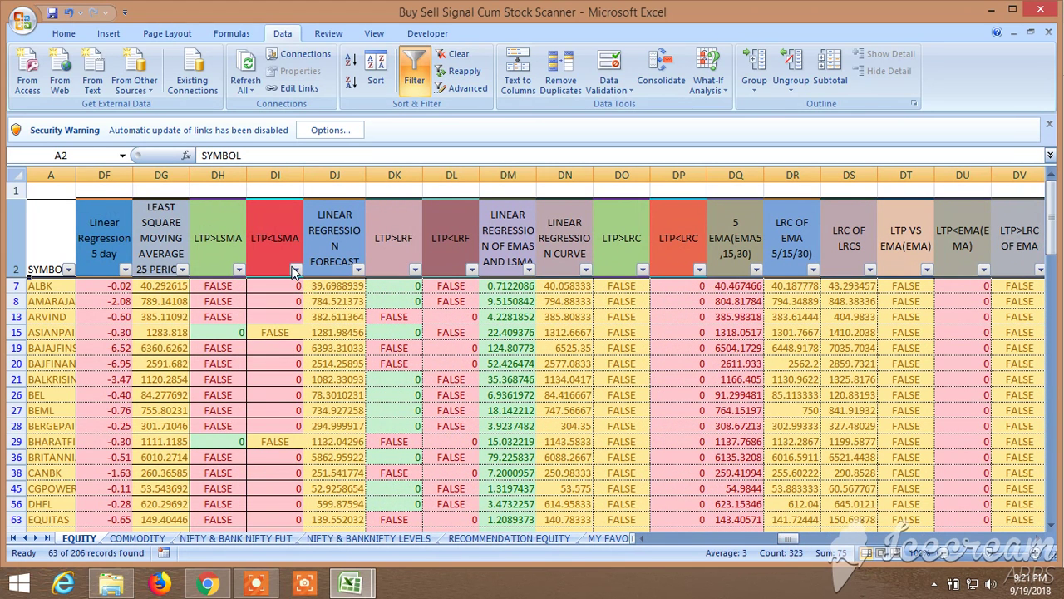
left_click(295, 269)
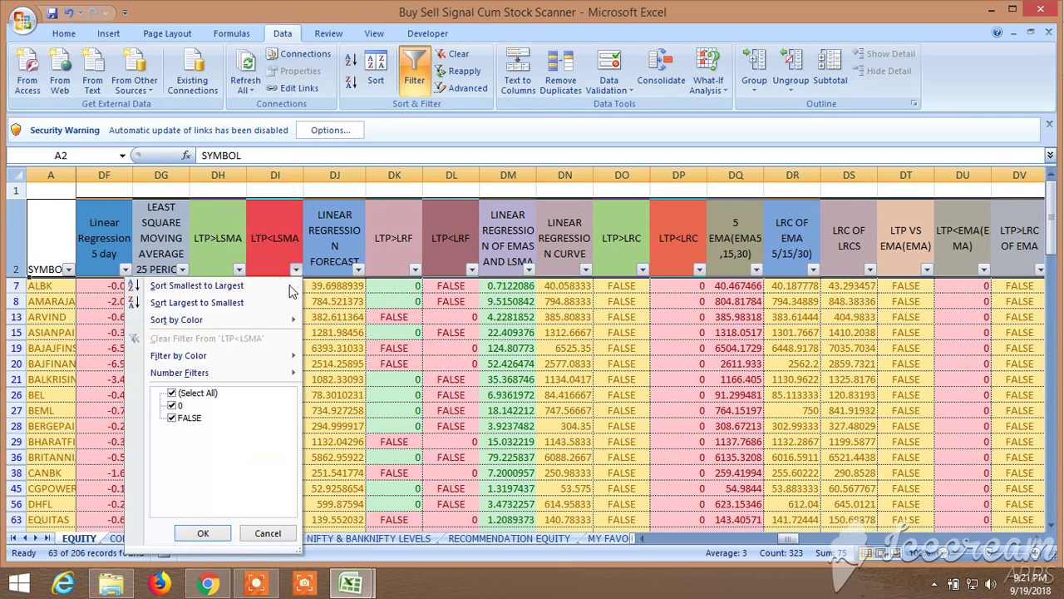
left_click(171, 419)
left_click(204, 532)
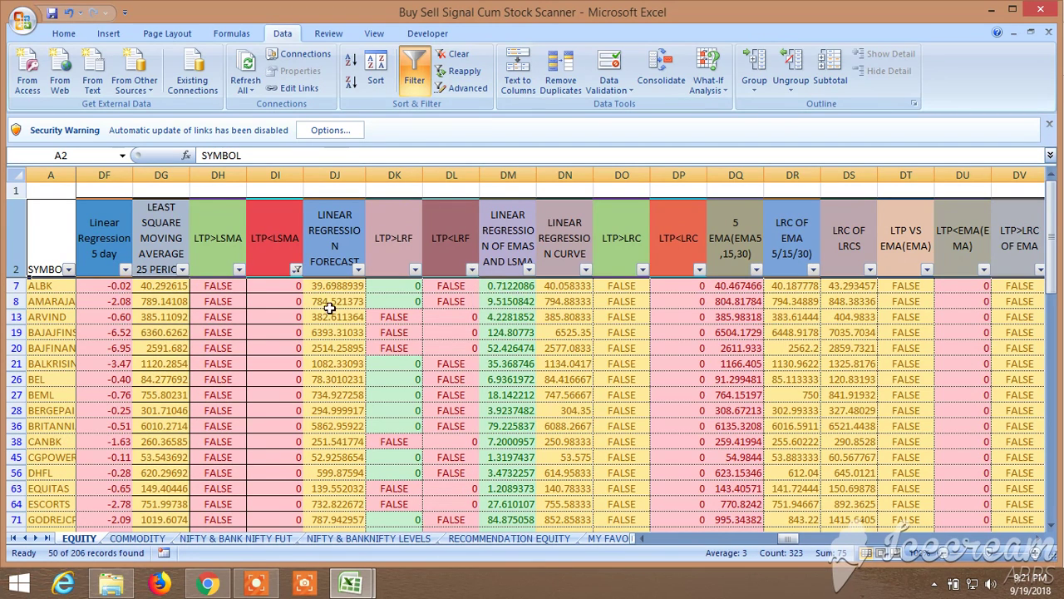
left_click(173, 288)
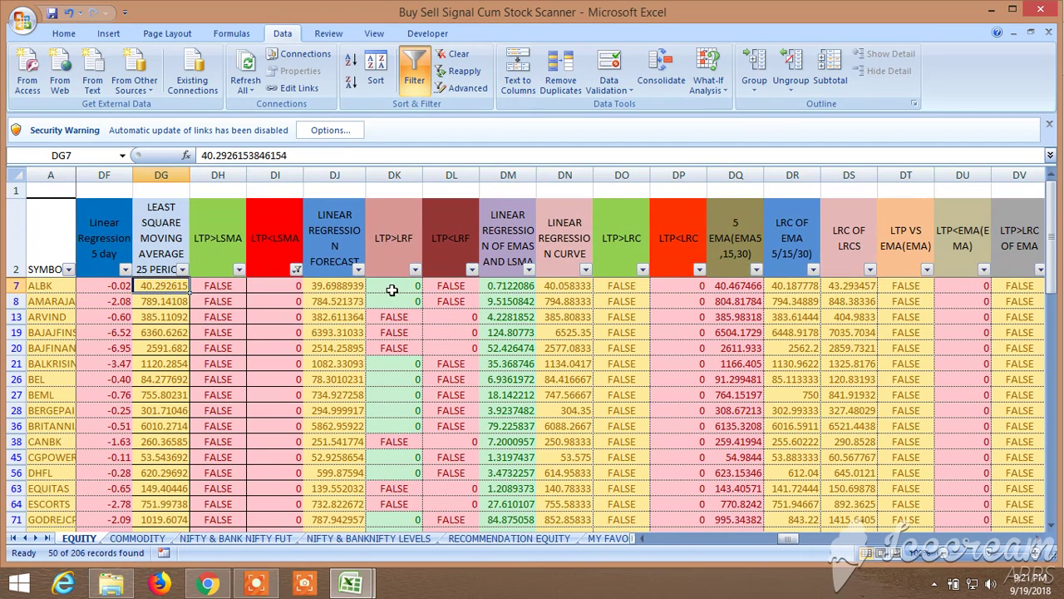
Filter the LTP<LRF column to only 0 by excluding FALSE
left_click(471, 270)
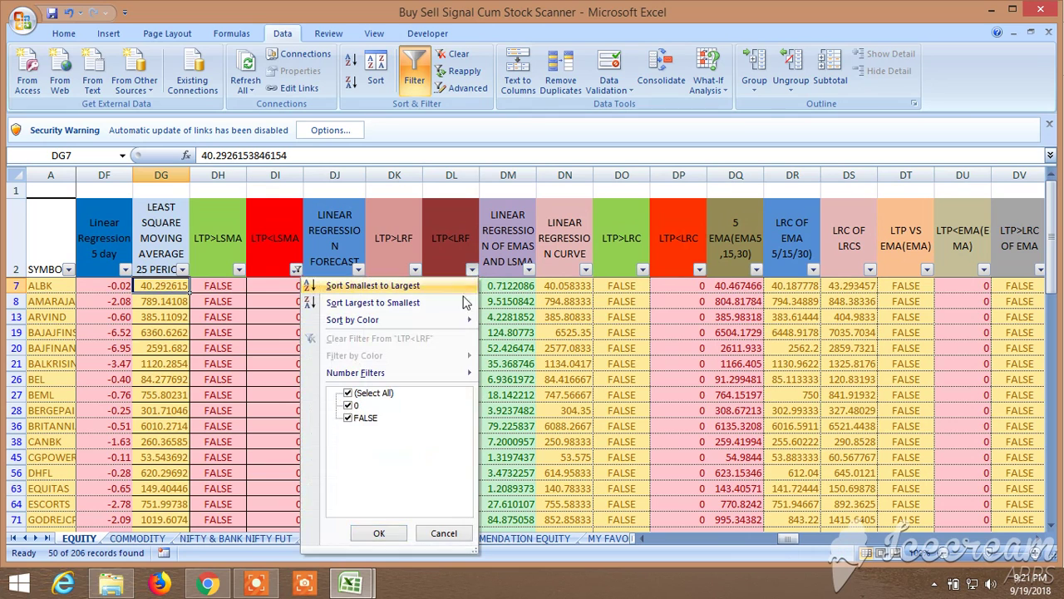
left_click(347, 418)
left_click(379, 533)
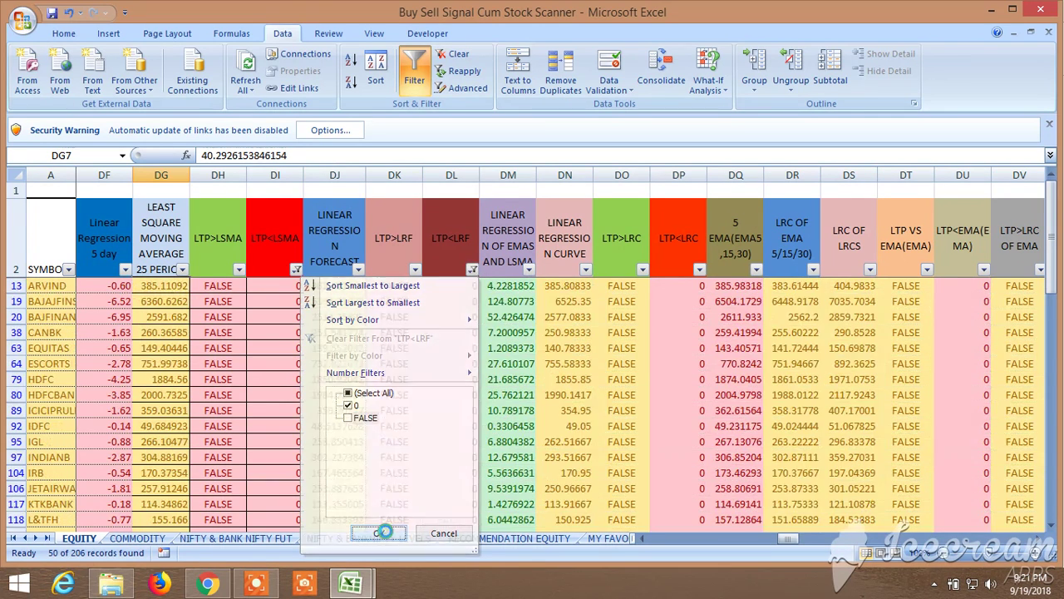
Apply a number filter to the LTP column that keeps stocks with values greater than 100
mouse_move(792, 546)
left_mouse_down()
mouse_move(776, 553)
mouse_move(772, 544)
left_mouse_up()
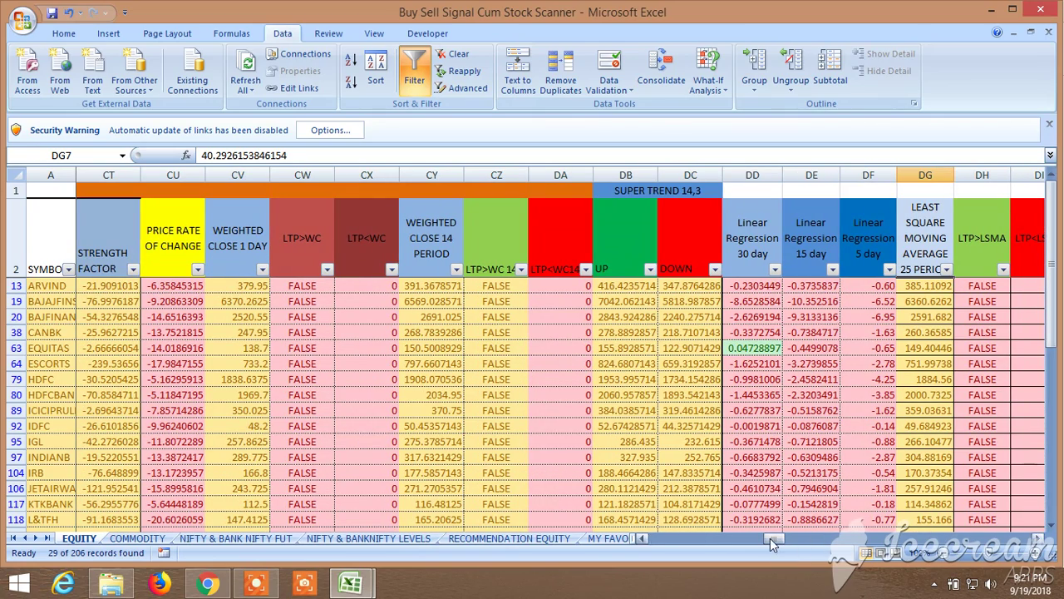
scroll(725, 479, "down", 2)
scroll(713, 480, "up", 2)
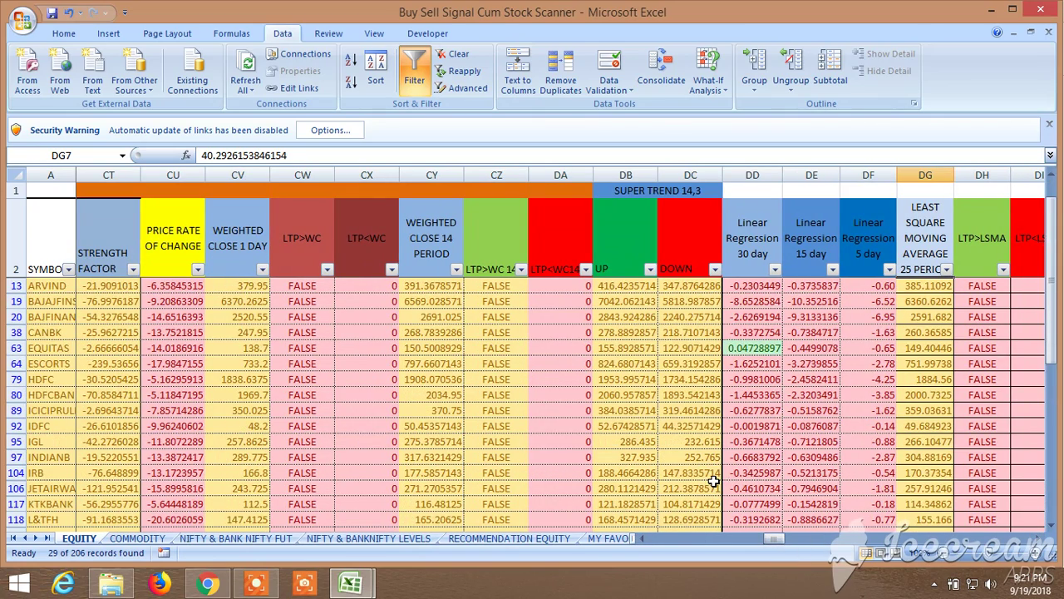
scroll(714, 481, "down", 5)
scroll(713, 481, "up", 5)
left_click_drag(775, 542, 675, 564)
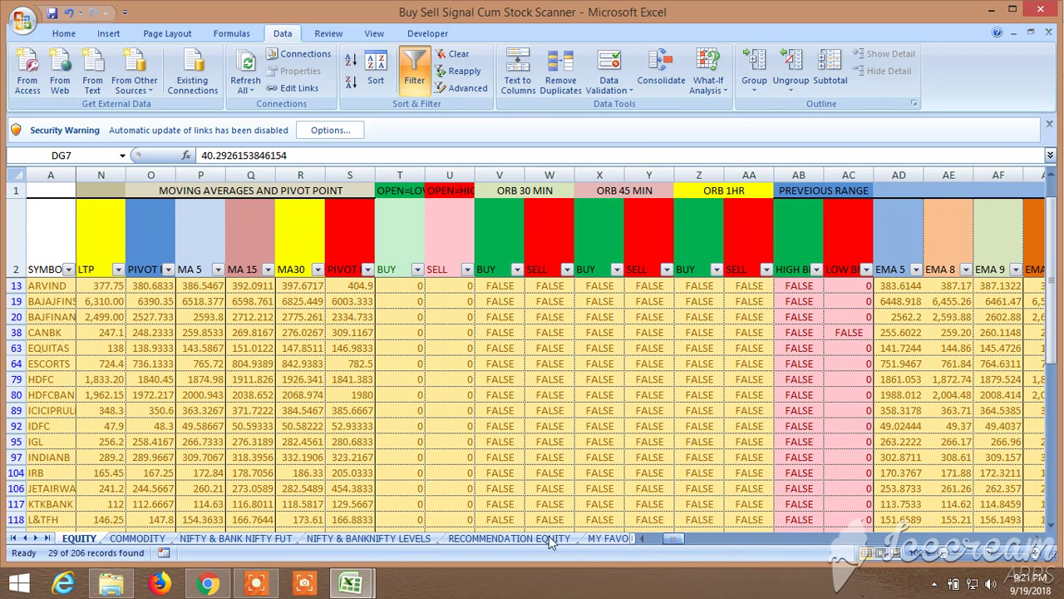
left_click(123, 270)
mouse_move(100, 375)
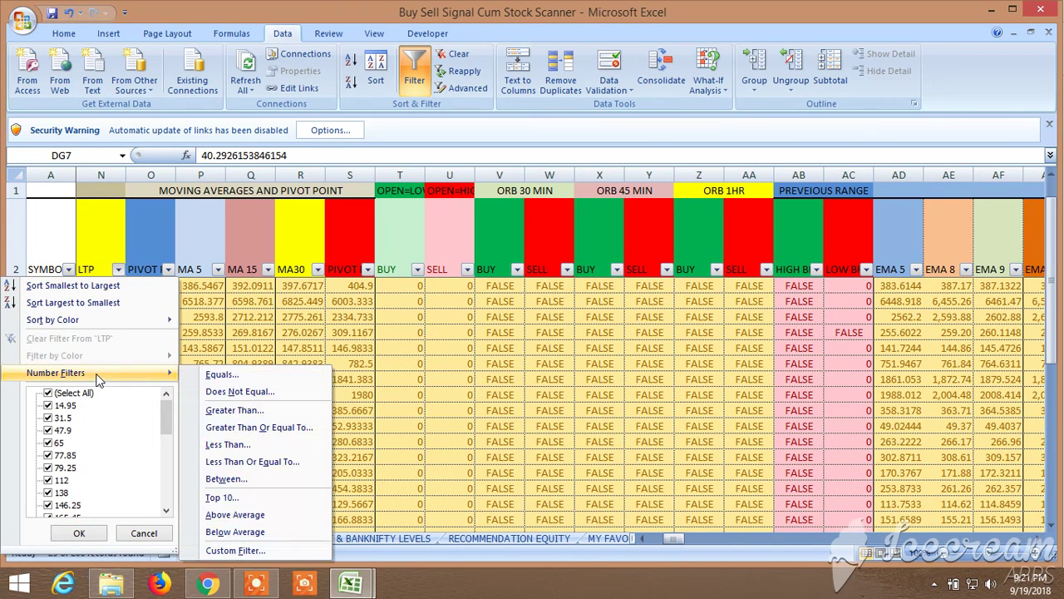
left_click(238, 416)
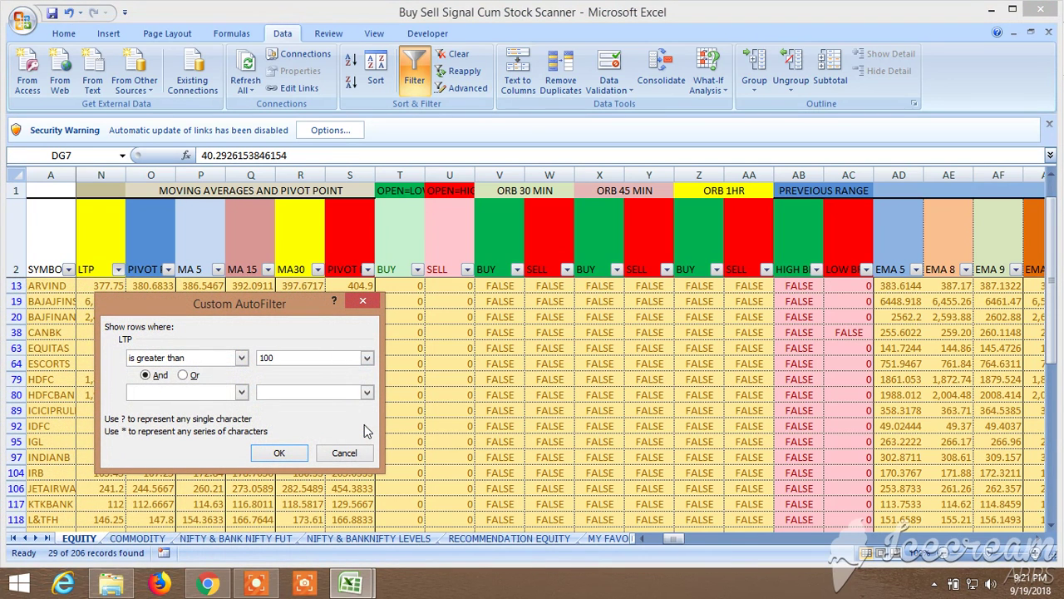
left_click(267, 454)
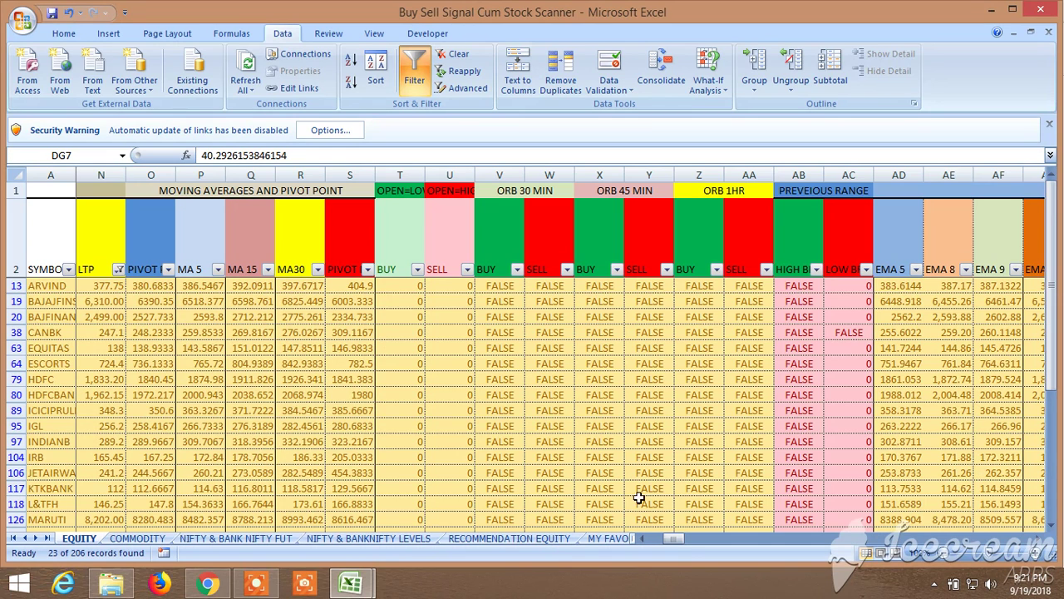
Examine the EMA 5-8-13, EMA 8-20 and EMA 9-26 crossover columns for all the filtered stocks
left_click_drag(677, 545, 688, 545)
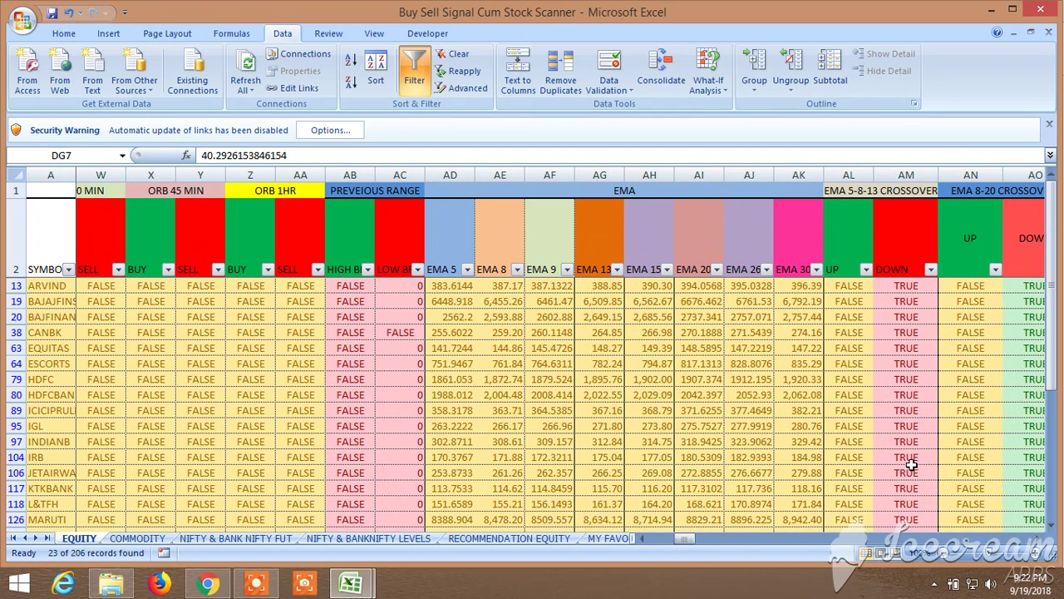
left_click_drag(688, 544, 691, 543)
scroll(683, 463, "down", 2)
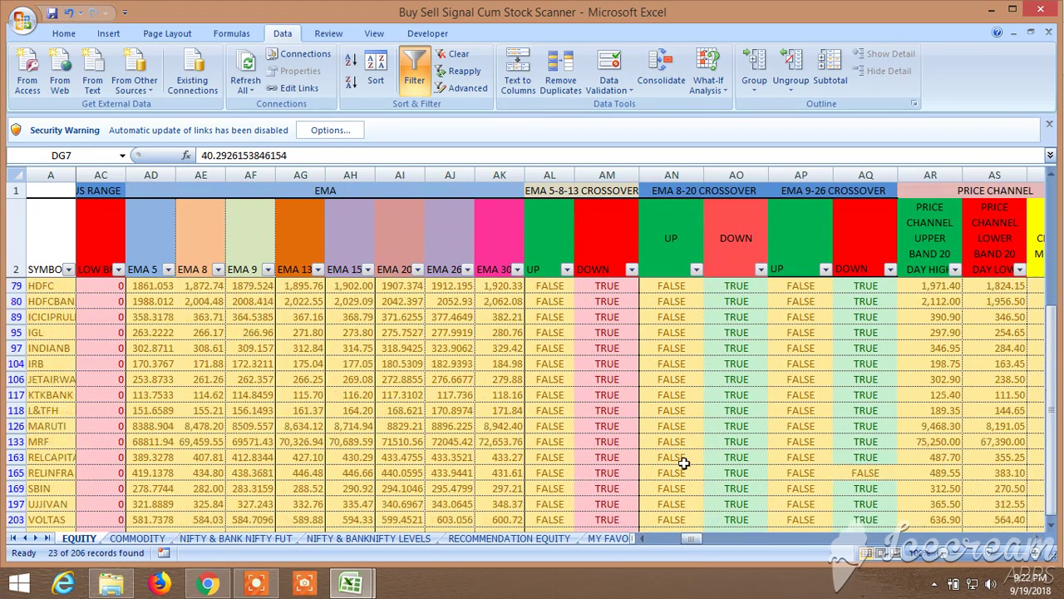
scroll(683, 463, "up", 2)
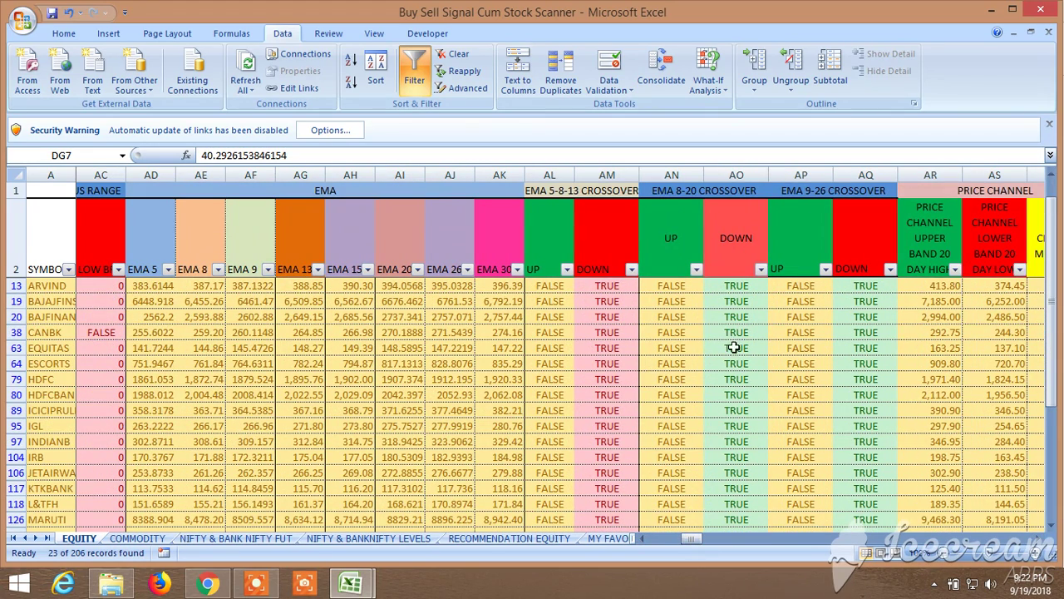
scroll(735, 348, "down", 2)
scroll(735, 348, "down", 3)
scroll(735, 349, "up", 5)
Filter the LTP CLOSE TO LOWER BAND OF PC column to only TRUE
left_click_drag(696, 540, 708, 537)
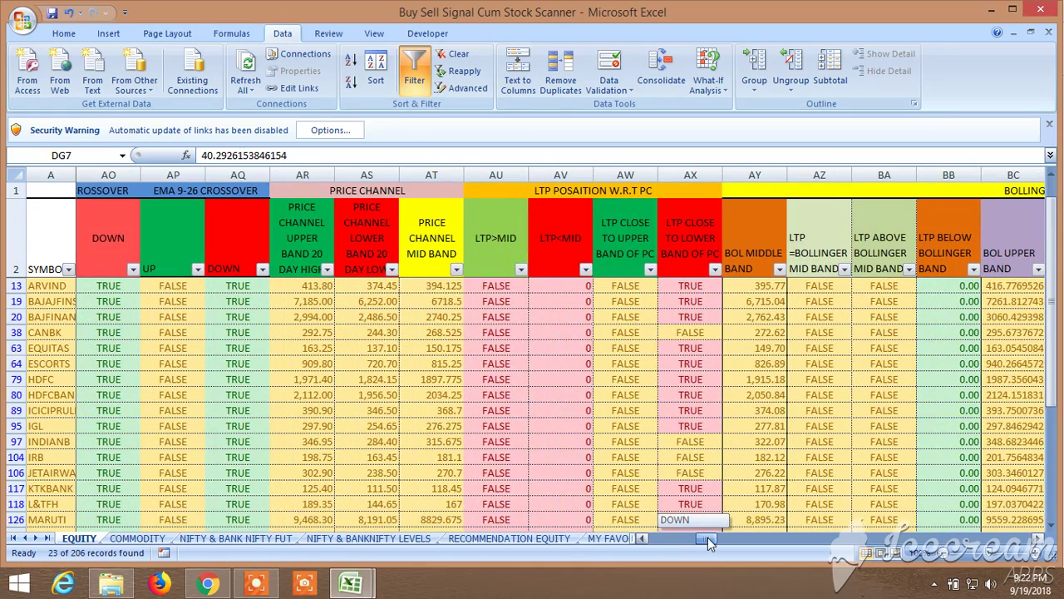
left_click(715, 269)
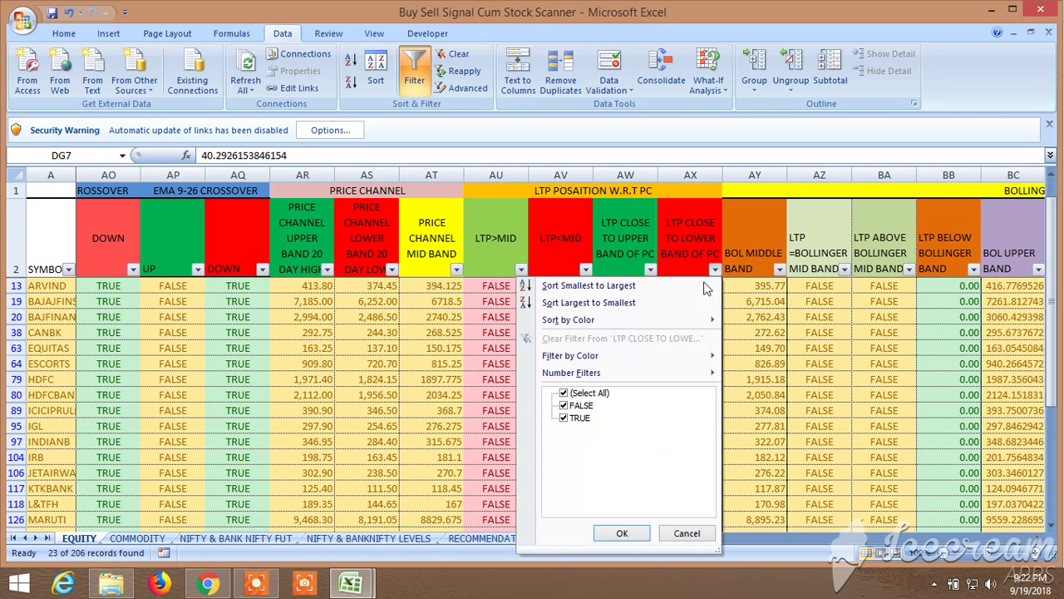
left_click(564, 406)
left_click(622, 533)
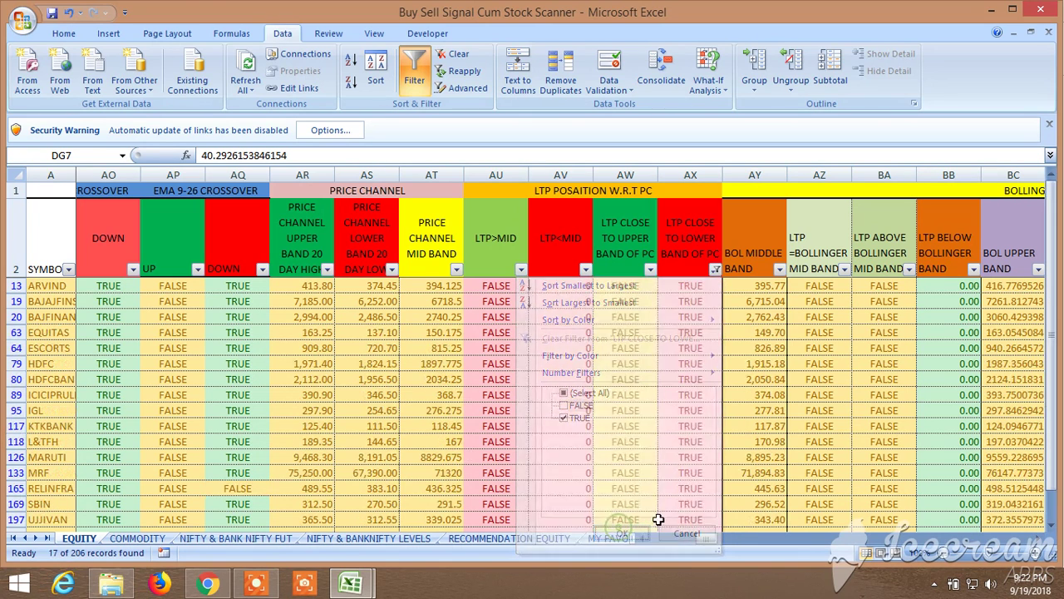
Filter the BEARISH column under MACD CROSSOVER to only 0 by excluding FALSE
left_click_drag(703, 539, 718, 542)
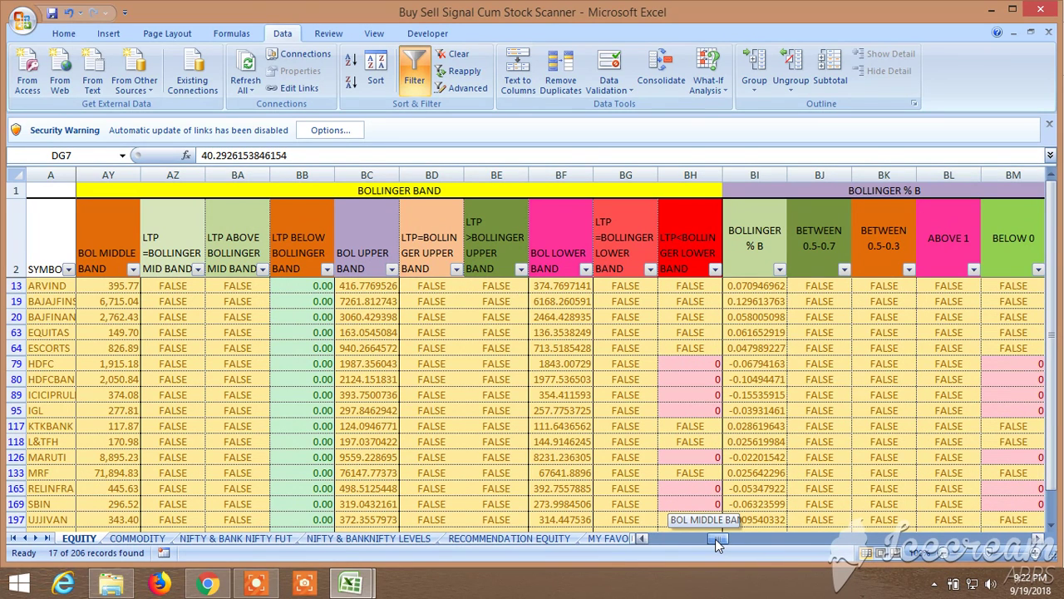
left_click_drag(719, 542, 714, 542)
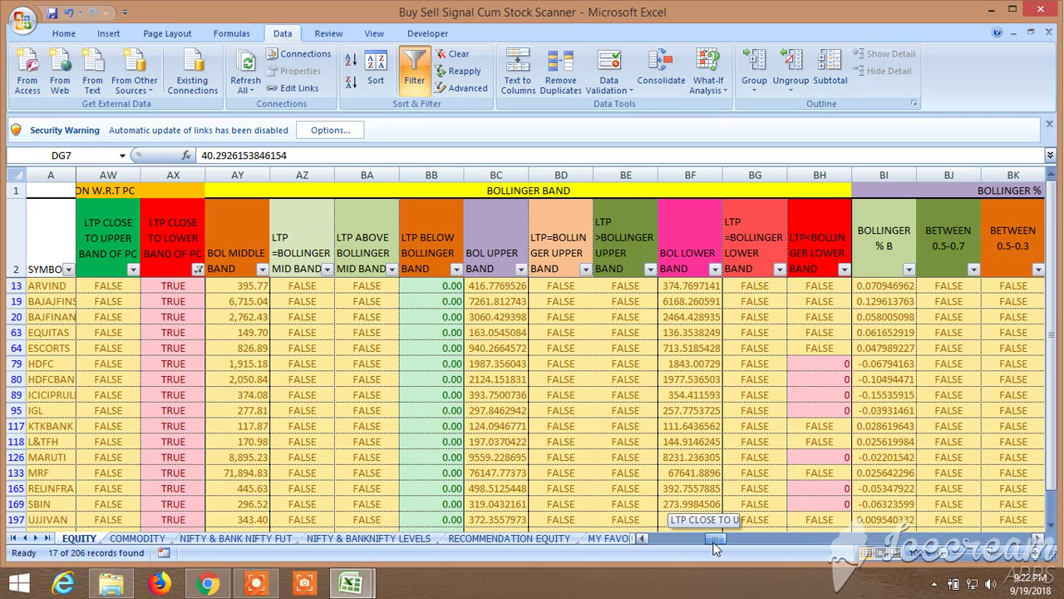
left_click_drag(715, 542, 716, 543)
left_click_drag(713, 546, 740, 547)
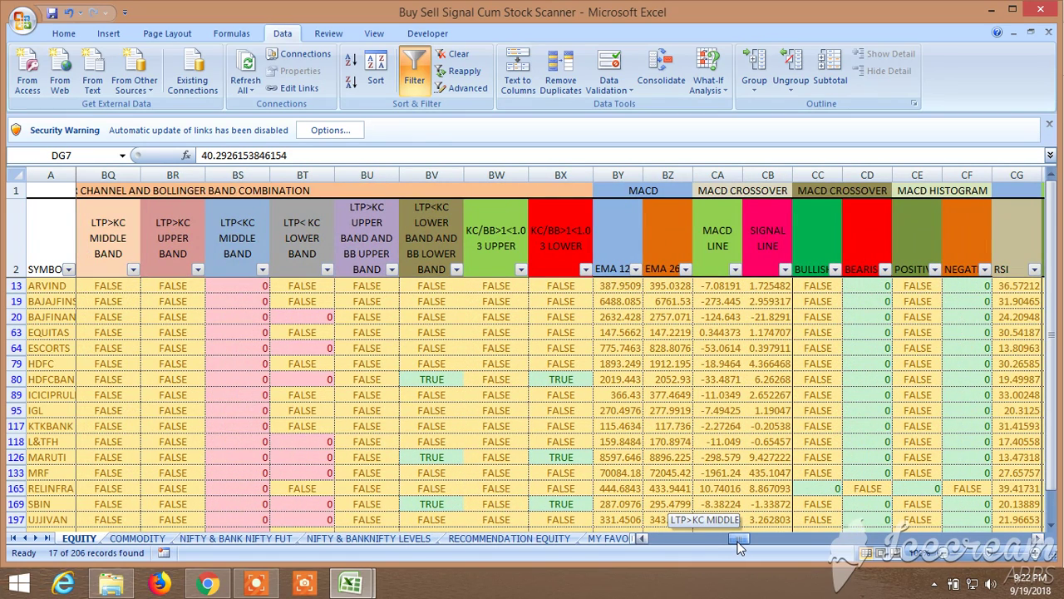
left_click_drag(740, 547, 743, 546)
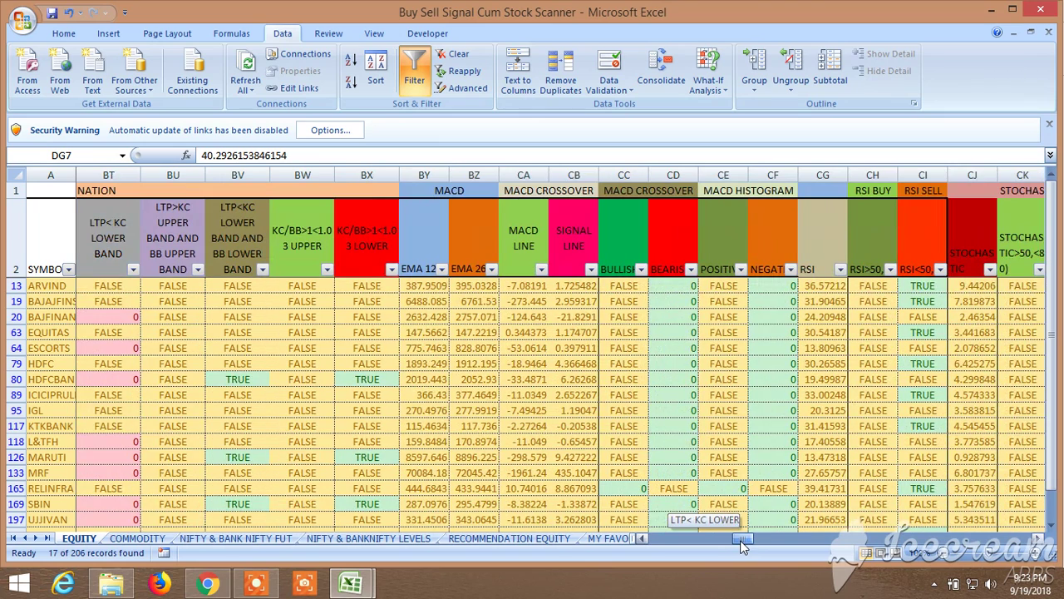
left_click(691, 269)
left_click(569, 419)
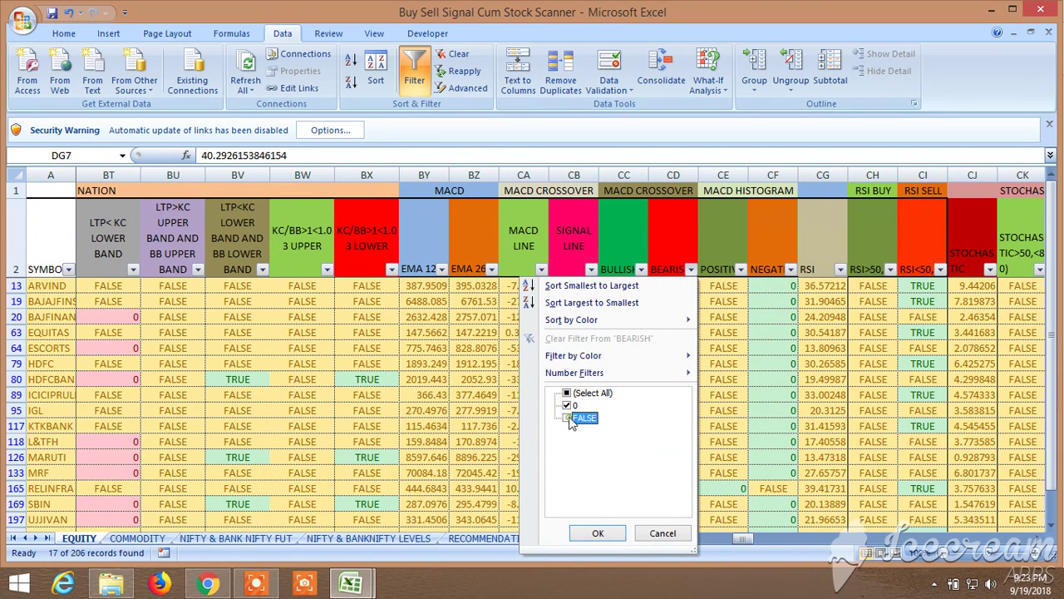
left_click(598, 533)
Examine the RSI, stochastic, super trend and linear regression columns for the filtered stocks
left_click_drag(748, 540, 753, 545)
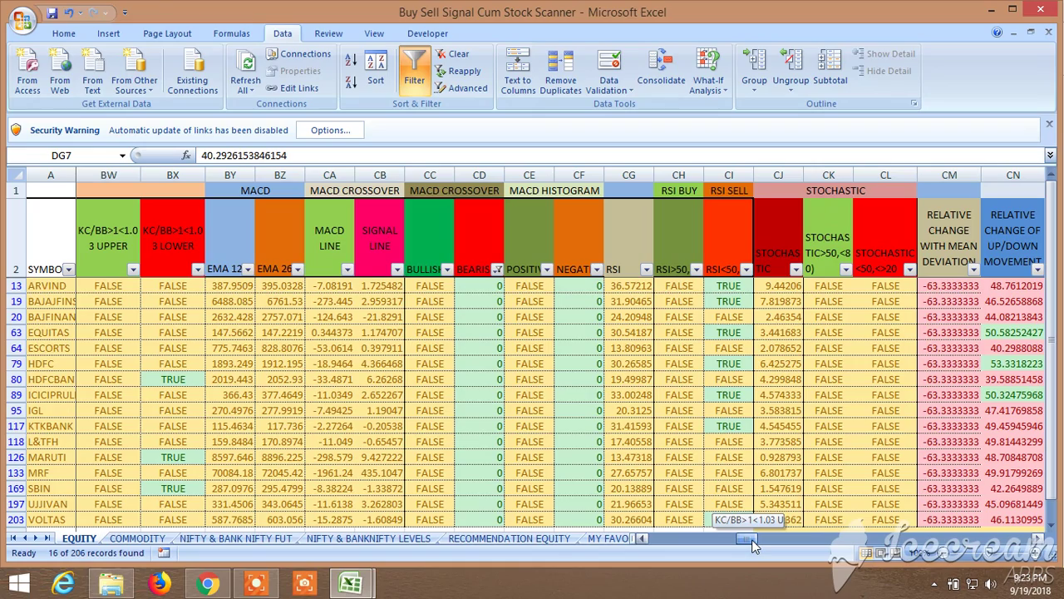
left_click_drag(753, 545, 785, 542)
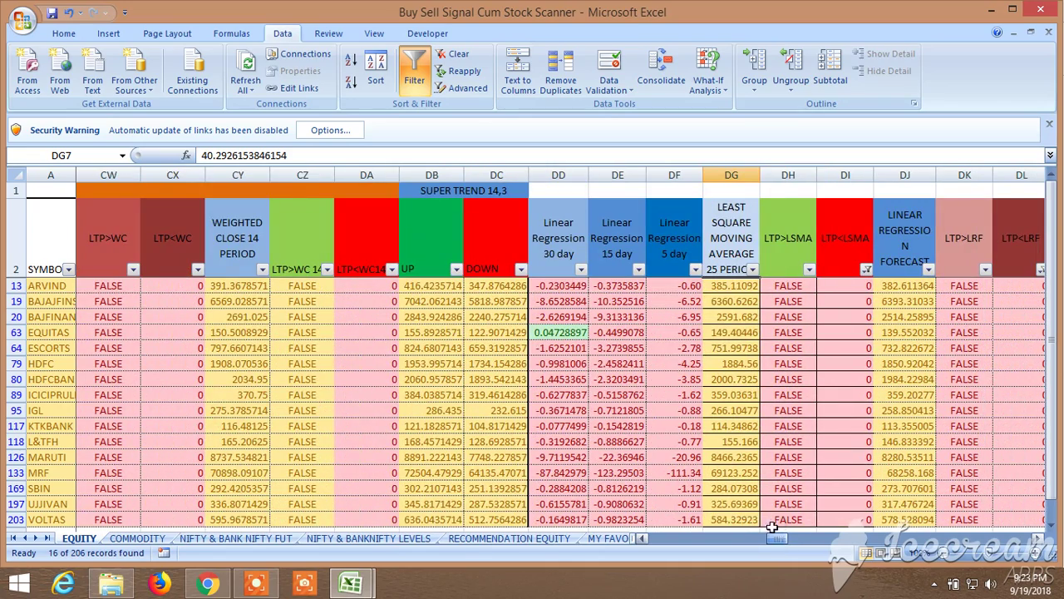
scroll(602, 348, "down", 2)
scroll(603, 348, "up", 2)
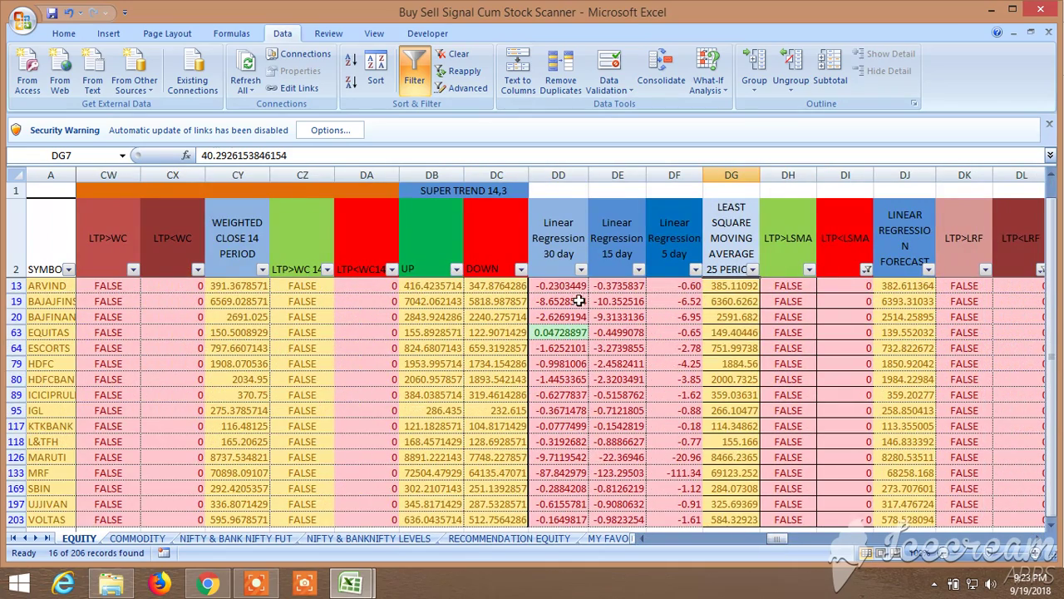
left_click(580, 268)
mouse_move(489, 374)
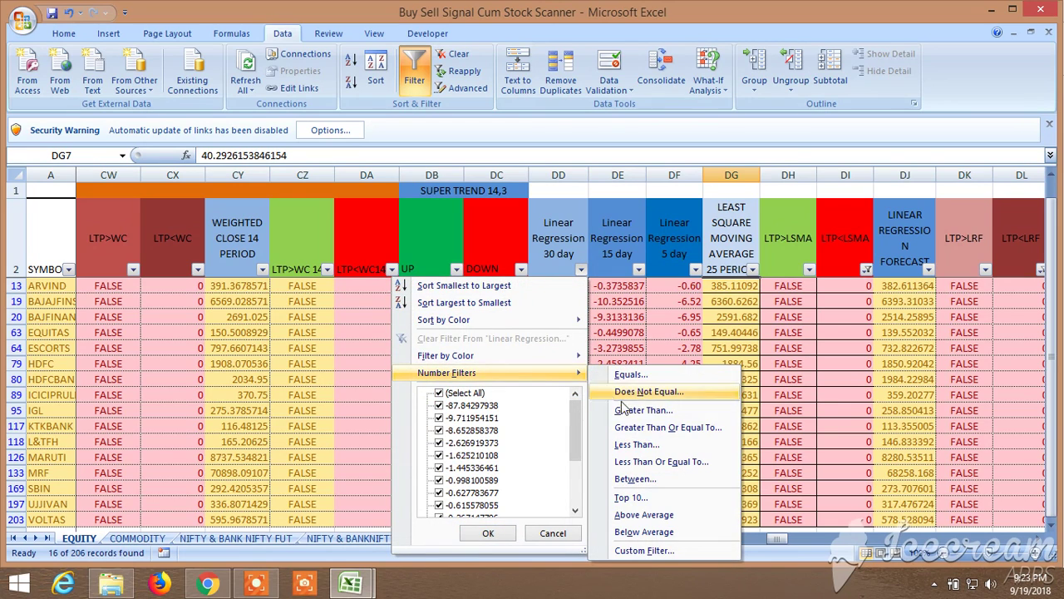
left_click(663, 422)
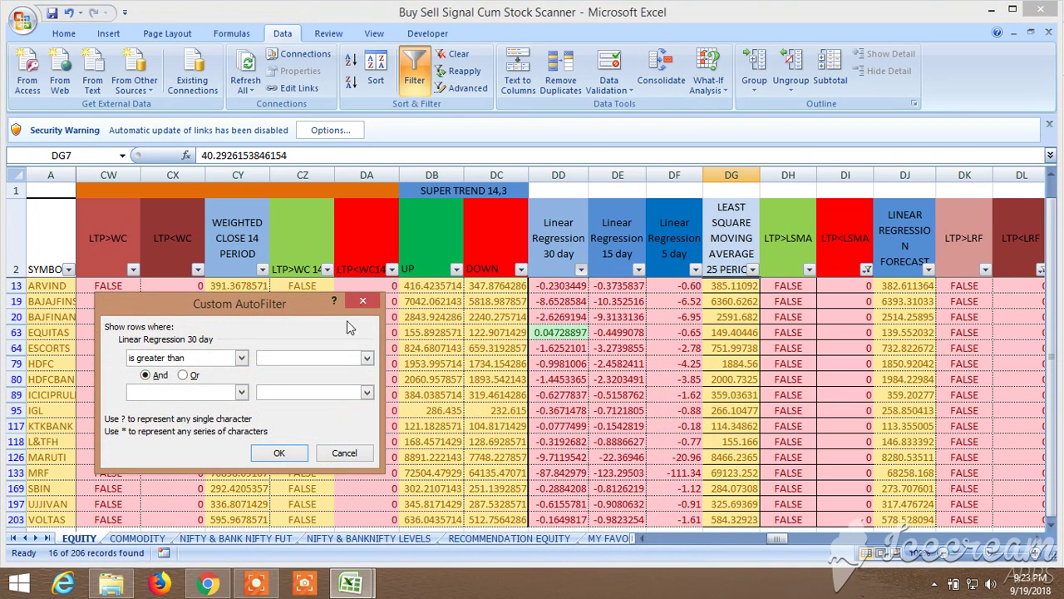
left_click(363, 301)
Apply a number filter to the Linear Regression 30 day column that keeps values less than or equal to 0
left_click(581, 269)
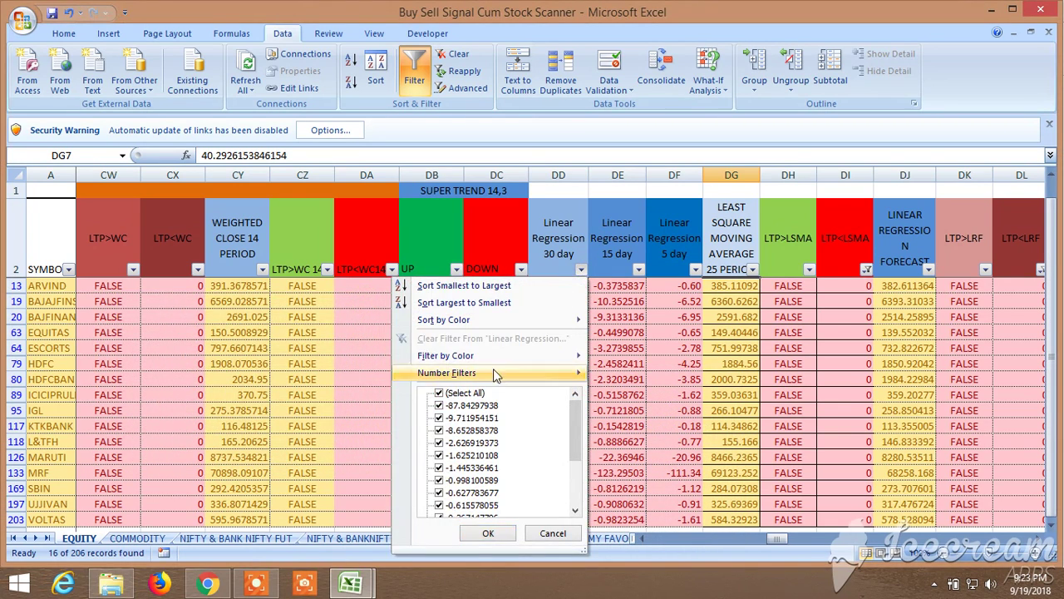
mouse_move(495, 375)
left_click(657, 462)
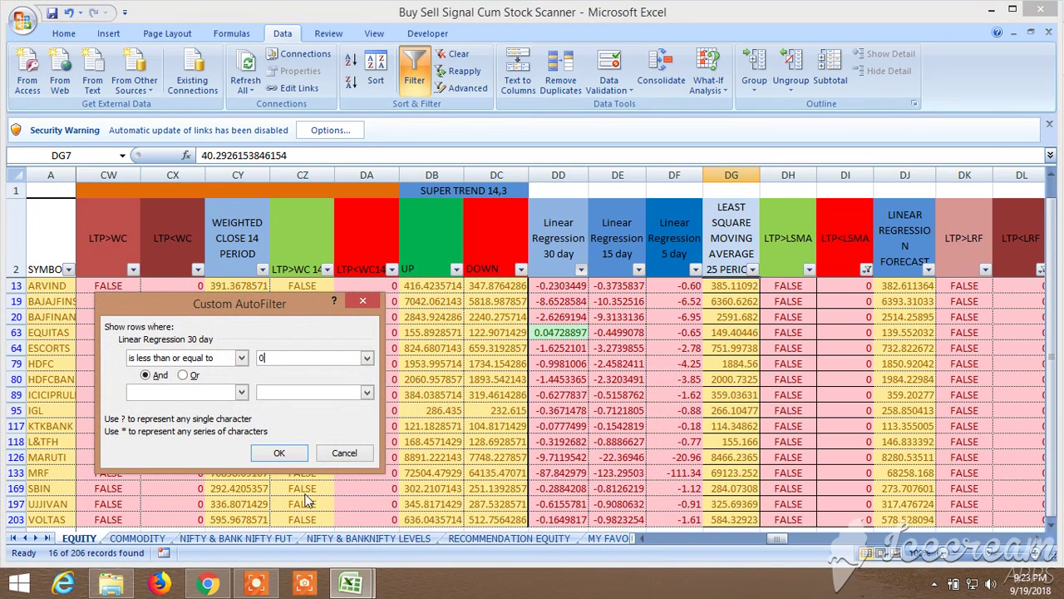
left_click(280, 452)
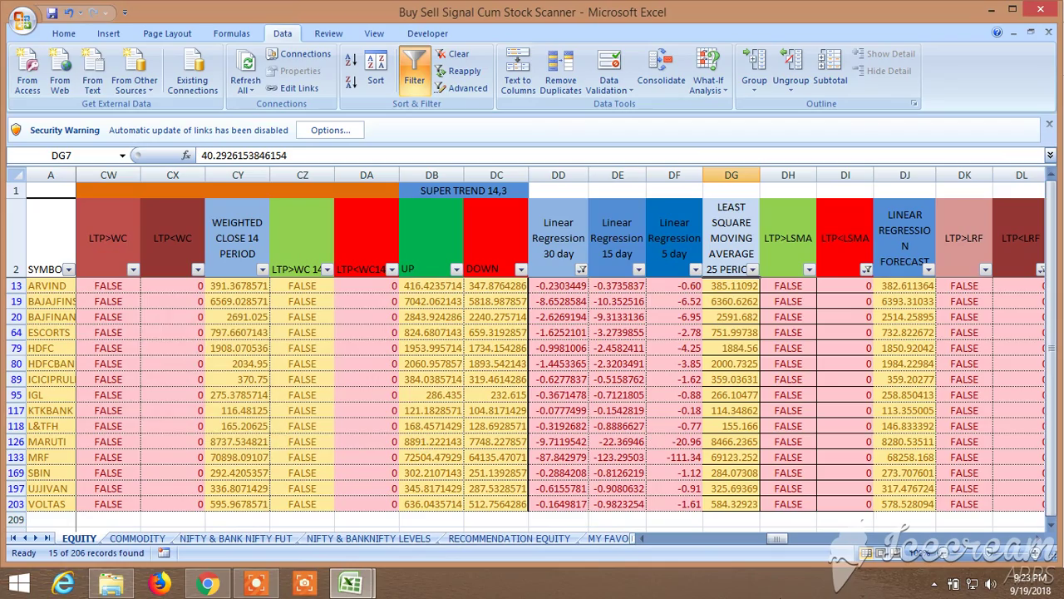
Filter the PV-S1 column of the long-term buy sell level position group to only TRUE
left_click_drag(779, 540, 915, 551)
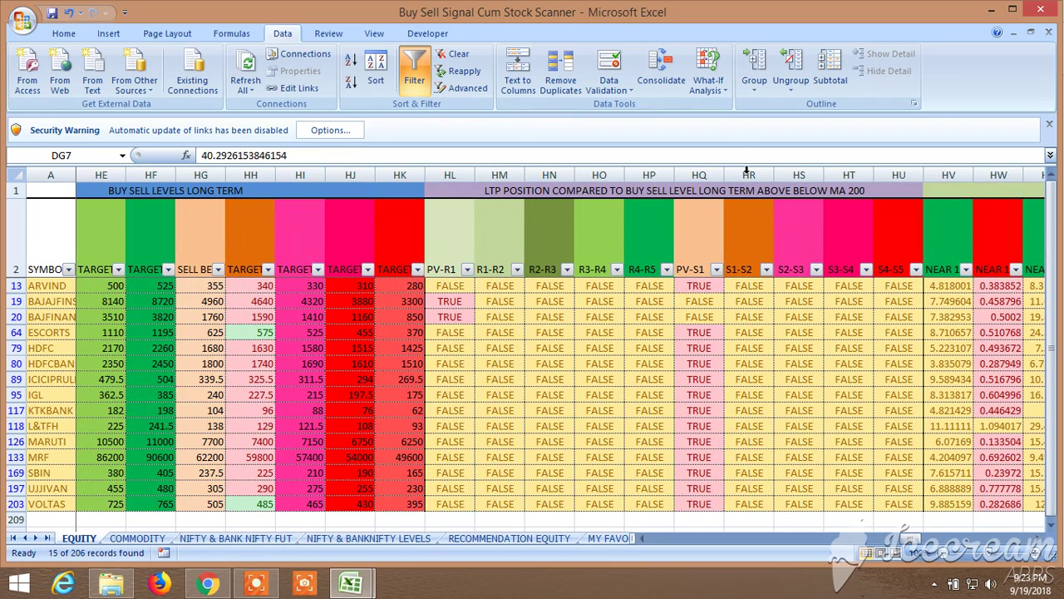
left_click(716, 269)
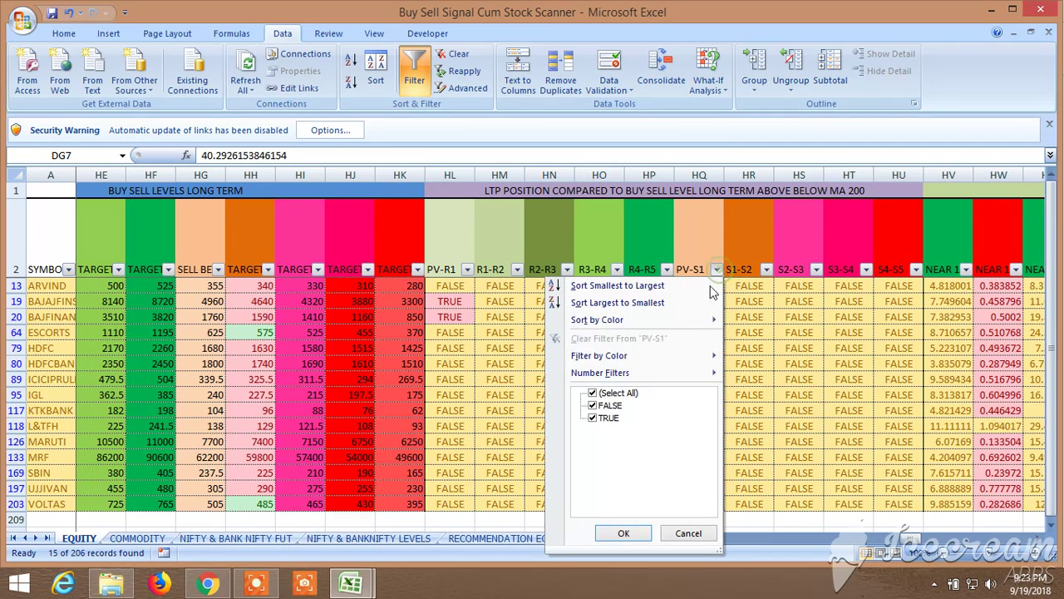
left_click(593, 407)
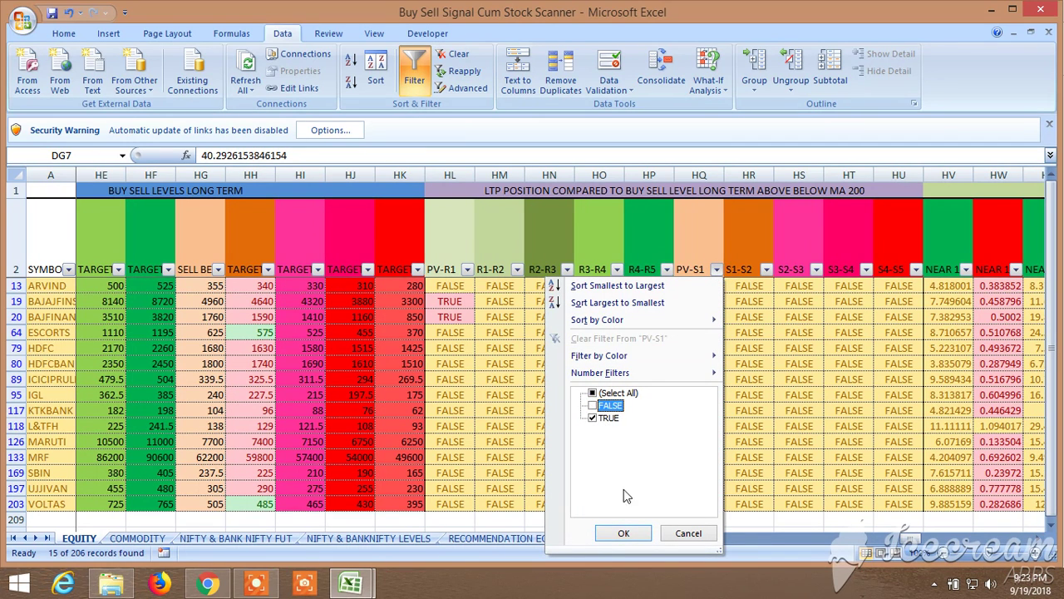
left_click(624, 533)
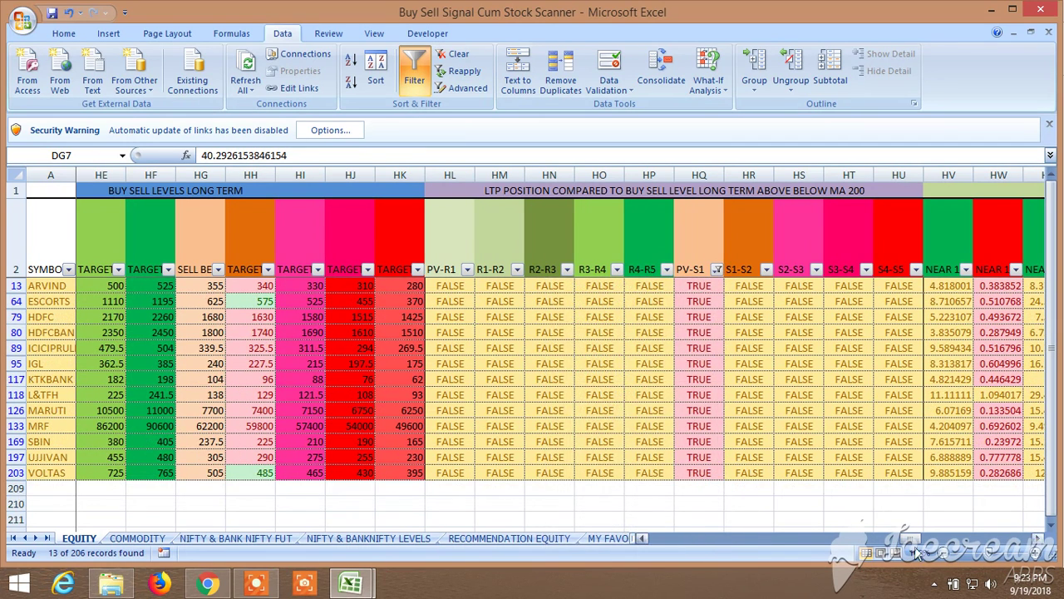
Filter the NEW 2 W LOW column under NEW HIGH LOWS to only 0 by excluding FALSE
left_click_drag(904, 540, 929, 546)
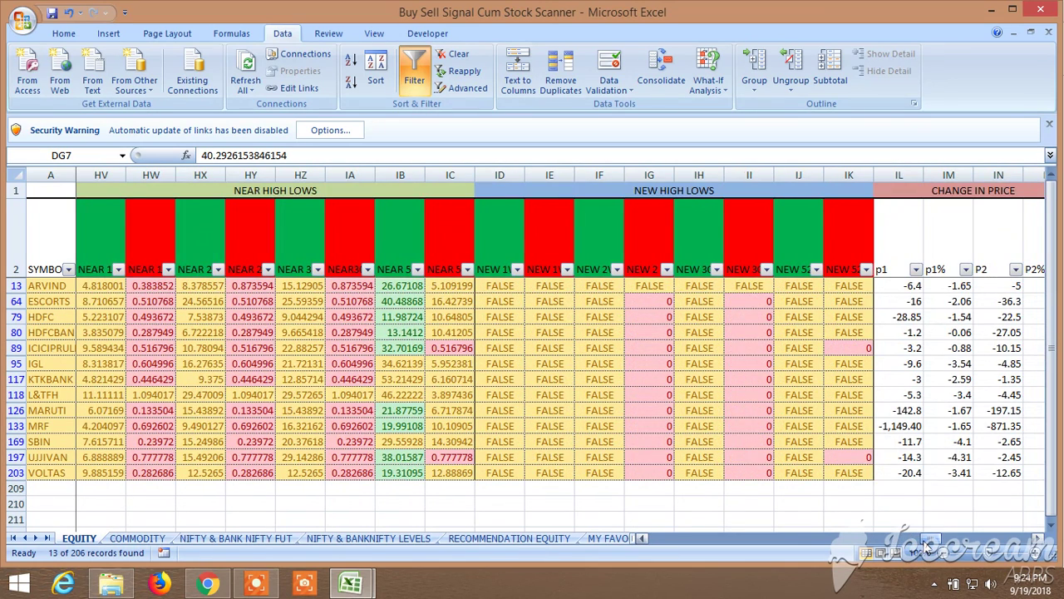
left_click(666, 270)
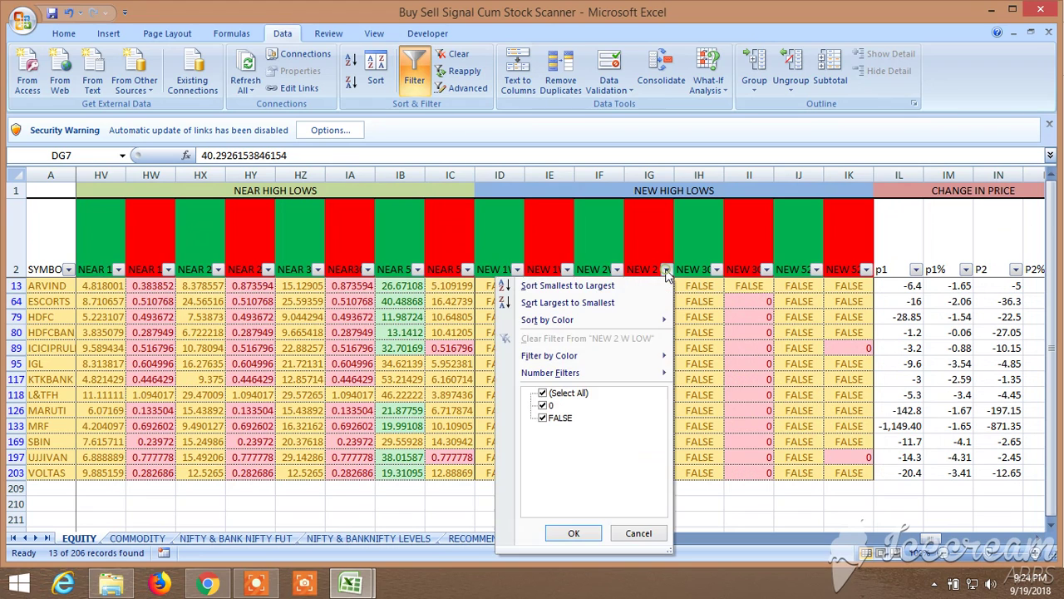
left_click(543, 418)
left_click(574, 533)
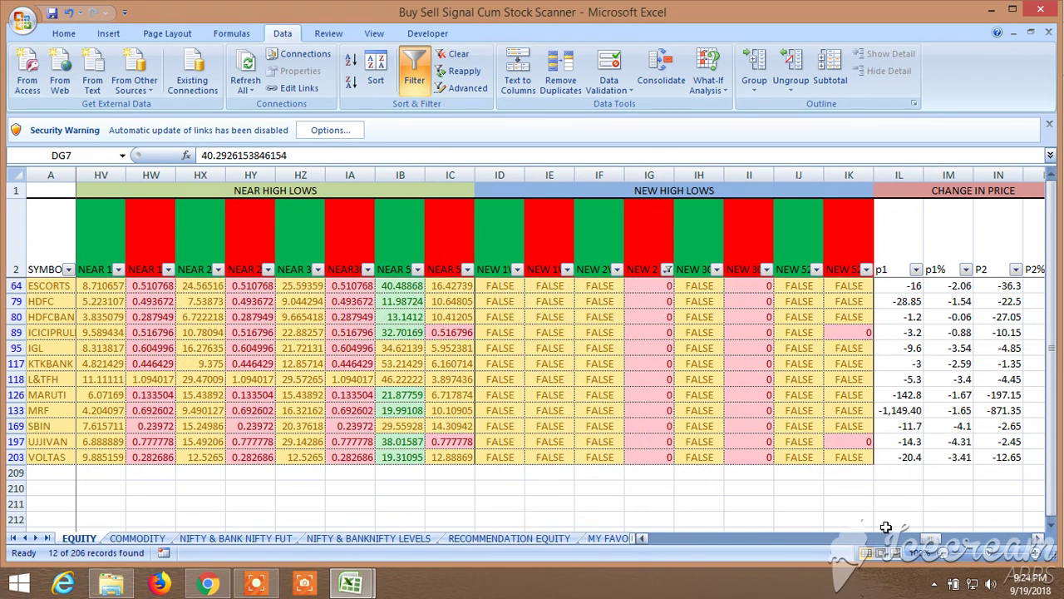
Filter the RSI<50,>30 column under RSI SELL to only TRUE
left_click_drag(931, 539, 759, 555)
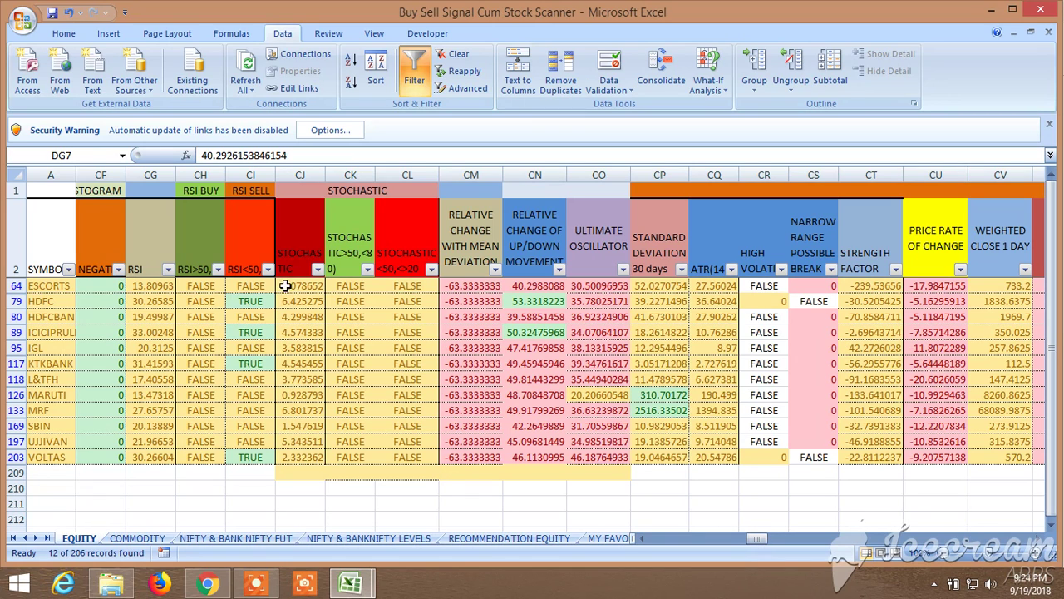
left_click(268, 268)
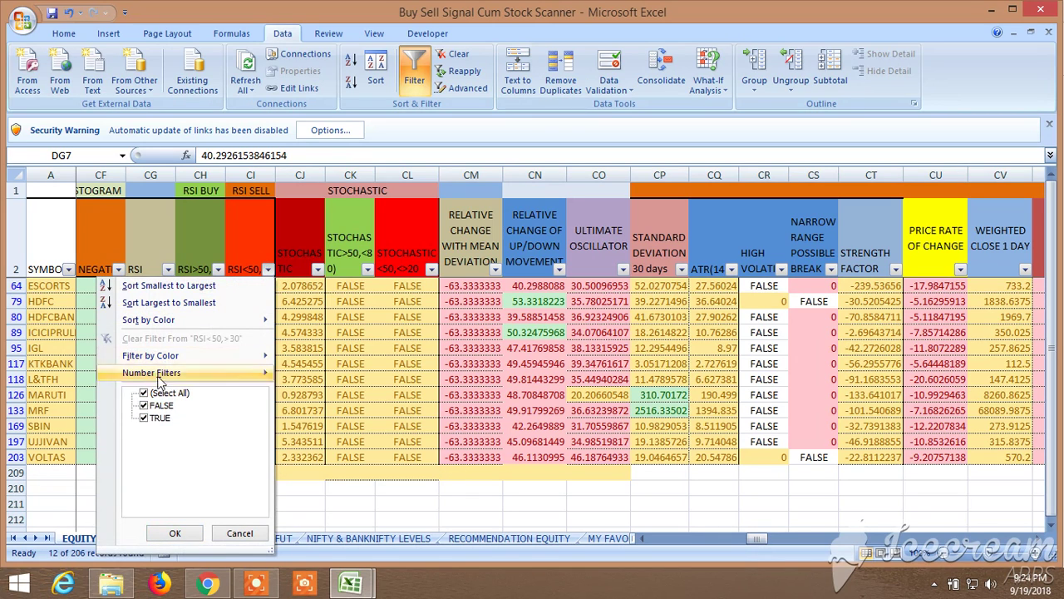
left_click(143, 406)
left_click(175, 533)
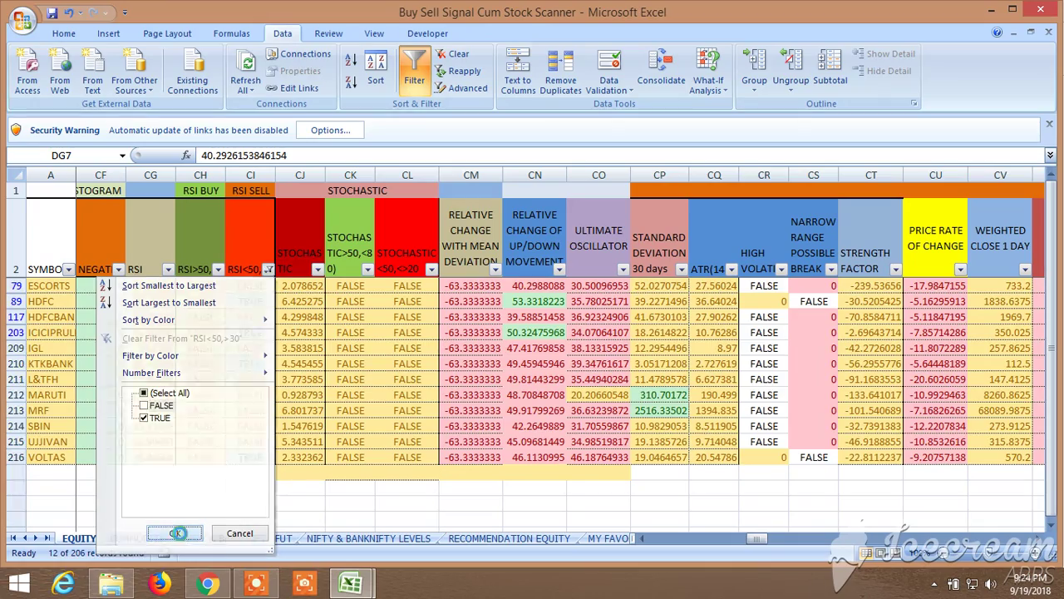